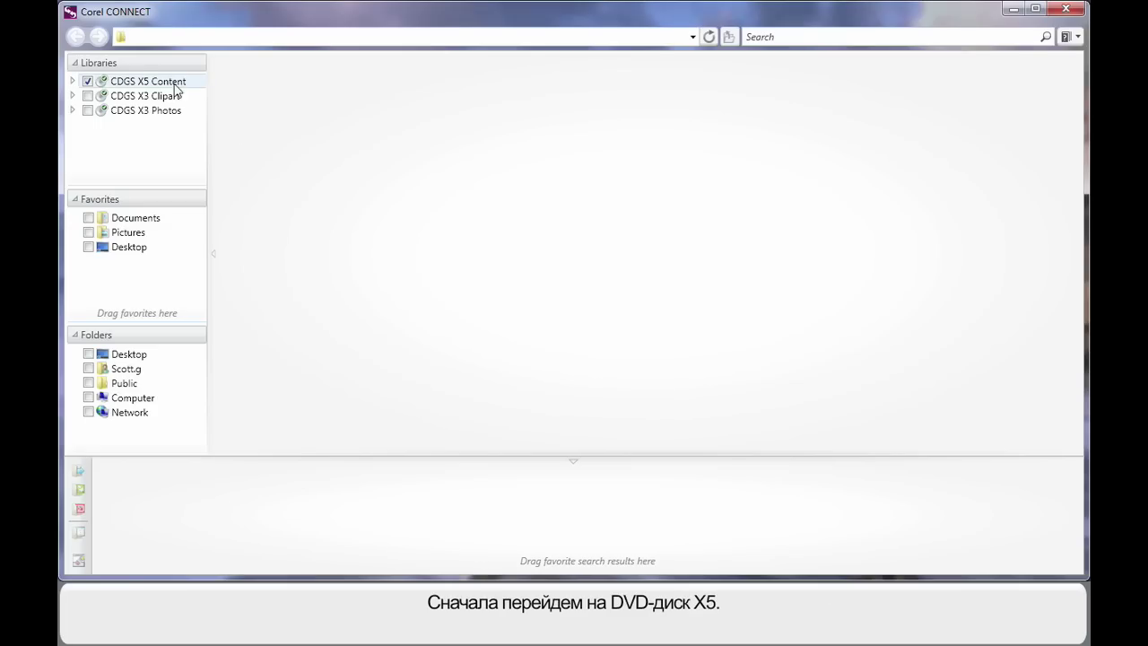
Browse CDGS X5 Content > Clipart > Animals > Birds and select the eagle thumbnail CGS00367.
left_click(74, 81)
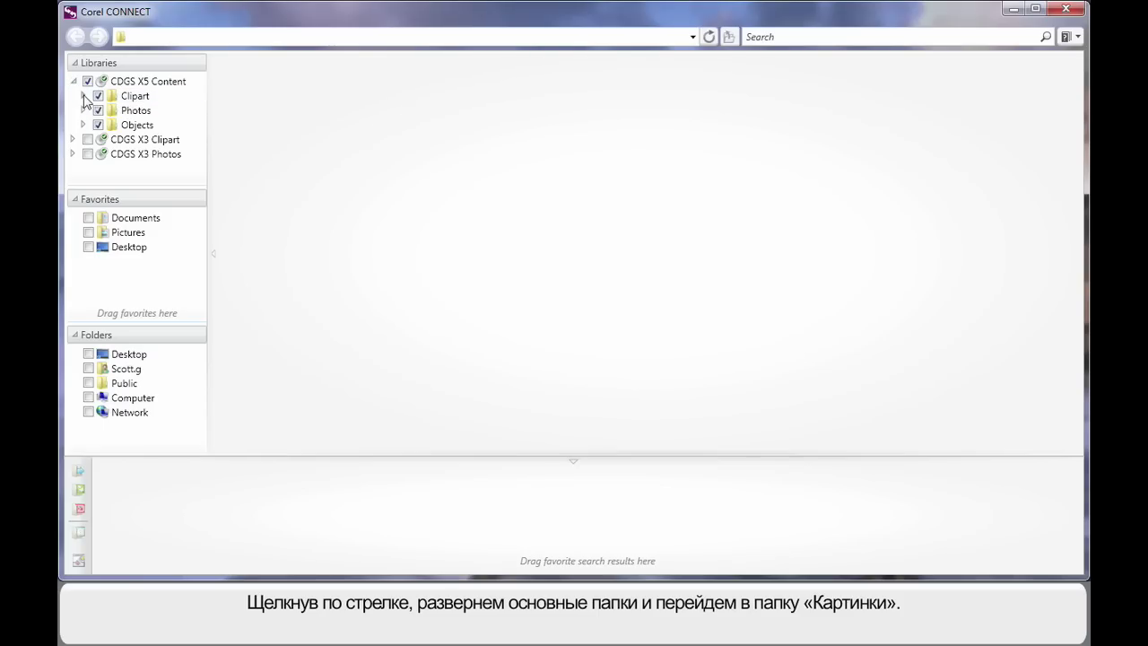
left_click(84, 96)
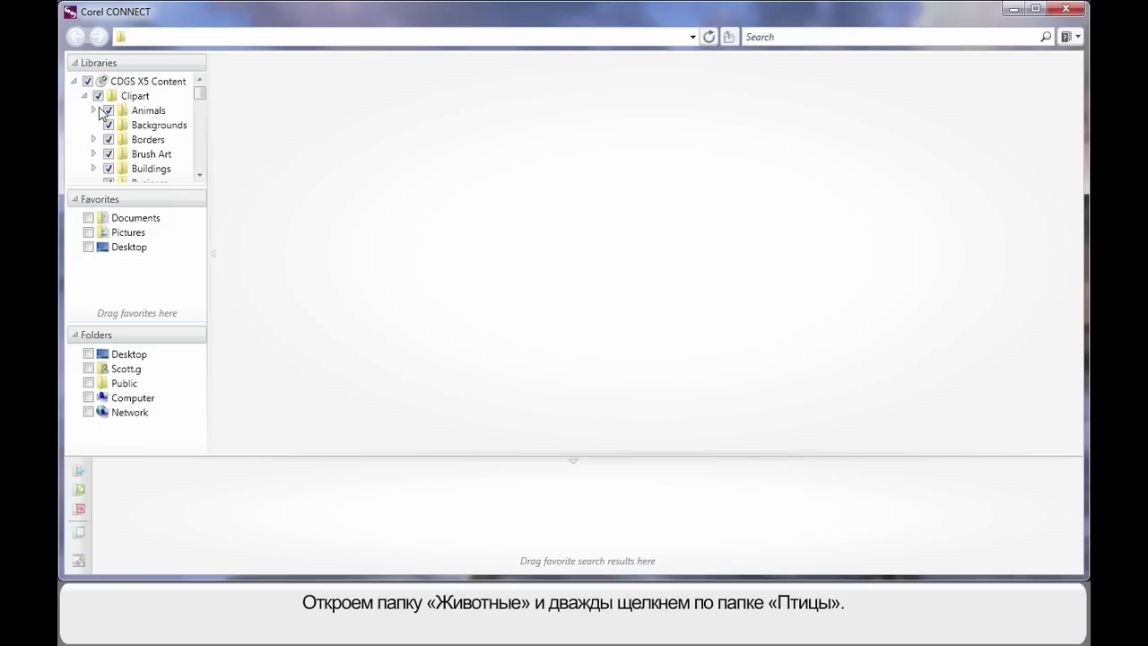
left_click(92, 110)
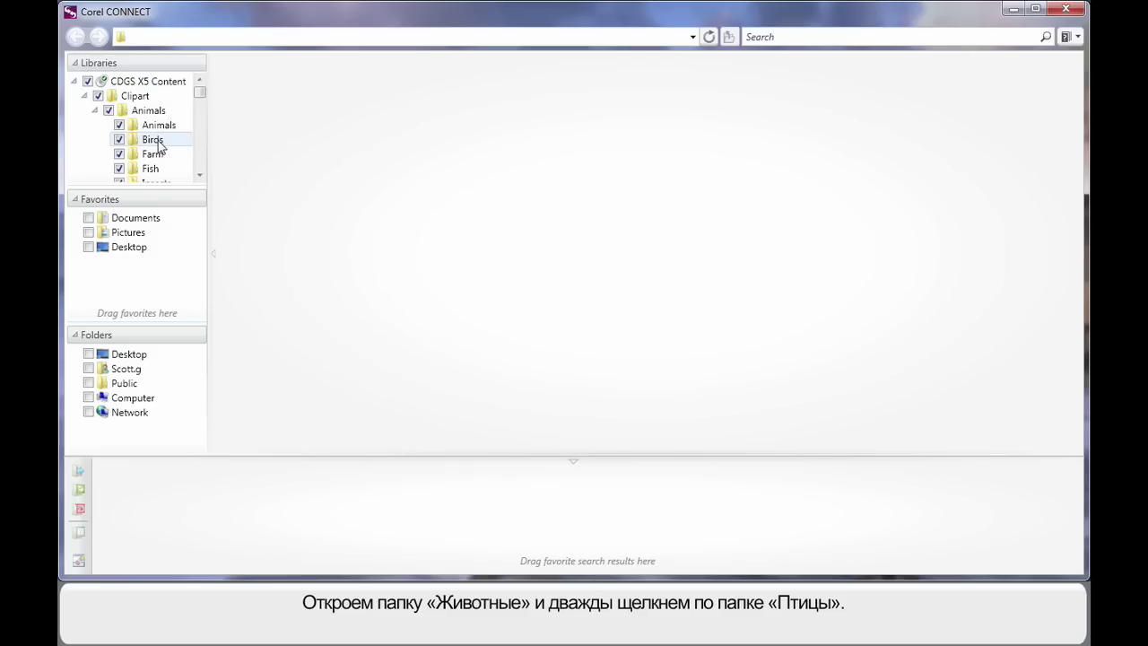
double_click(152, 140)
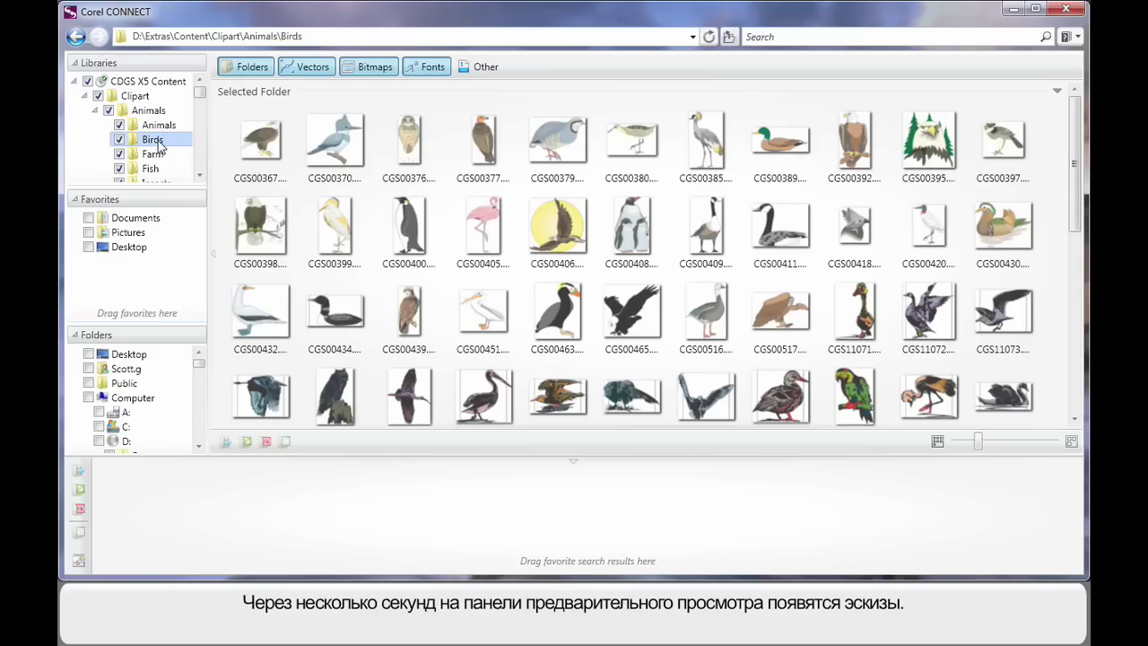
left_click(227, 141)
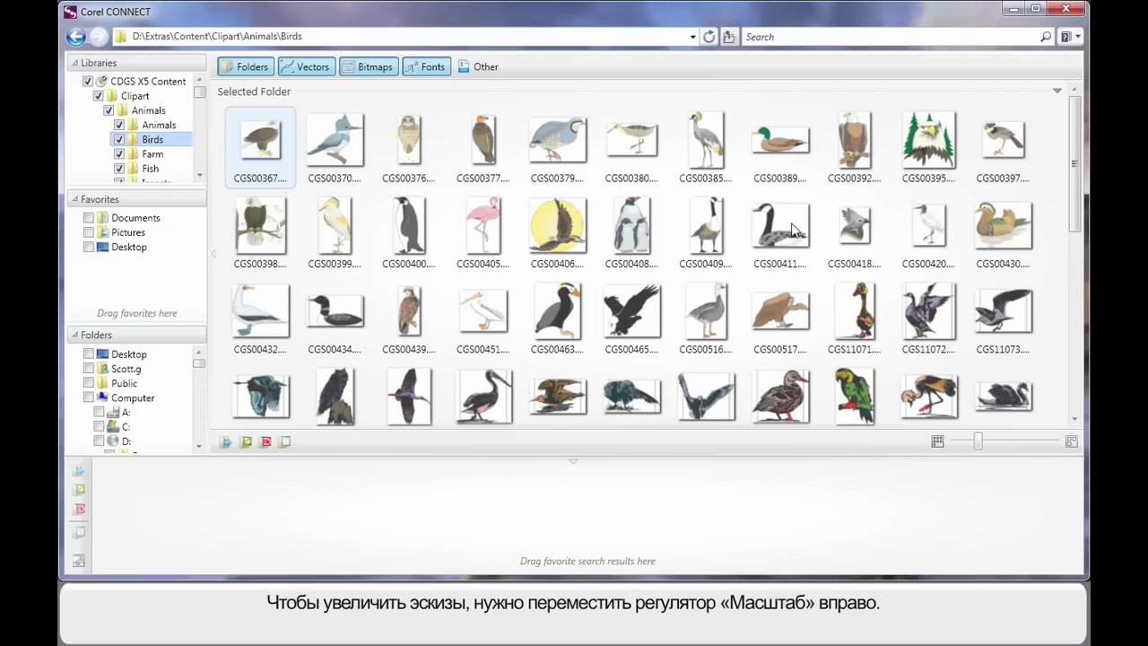
Enlarge the bird thumbnails to show full .cdr names, then collapse Clipart and CDGS X5 Content.
left_click_drag(977, 441, 1019, 446)
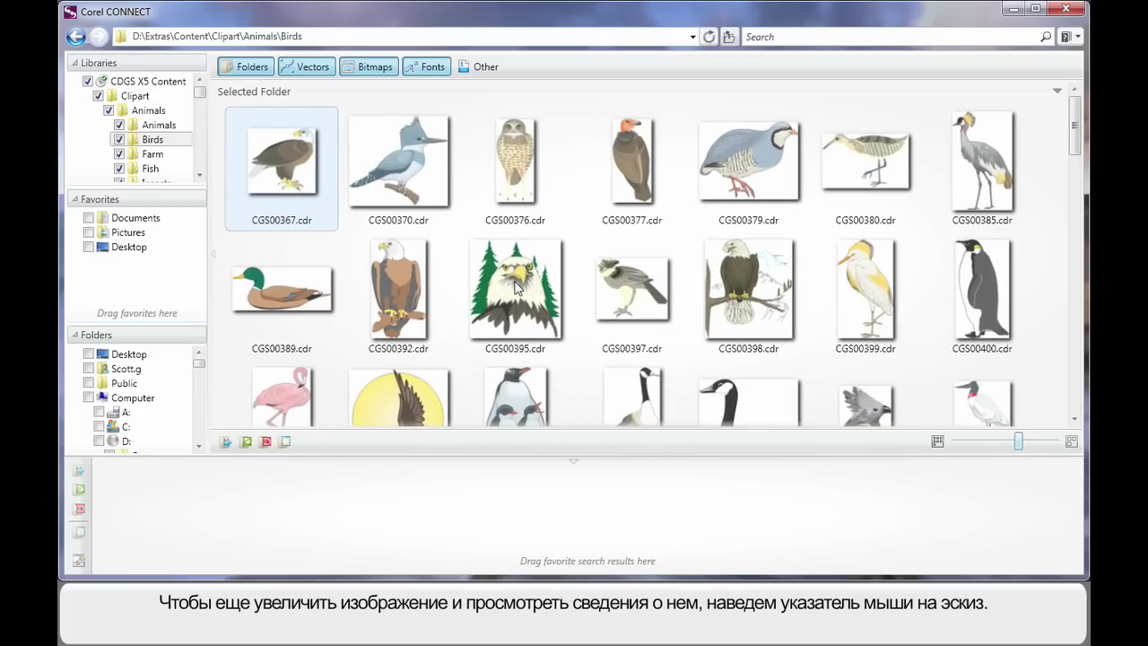
mouse_move(517, 287)
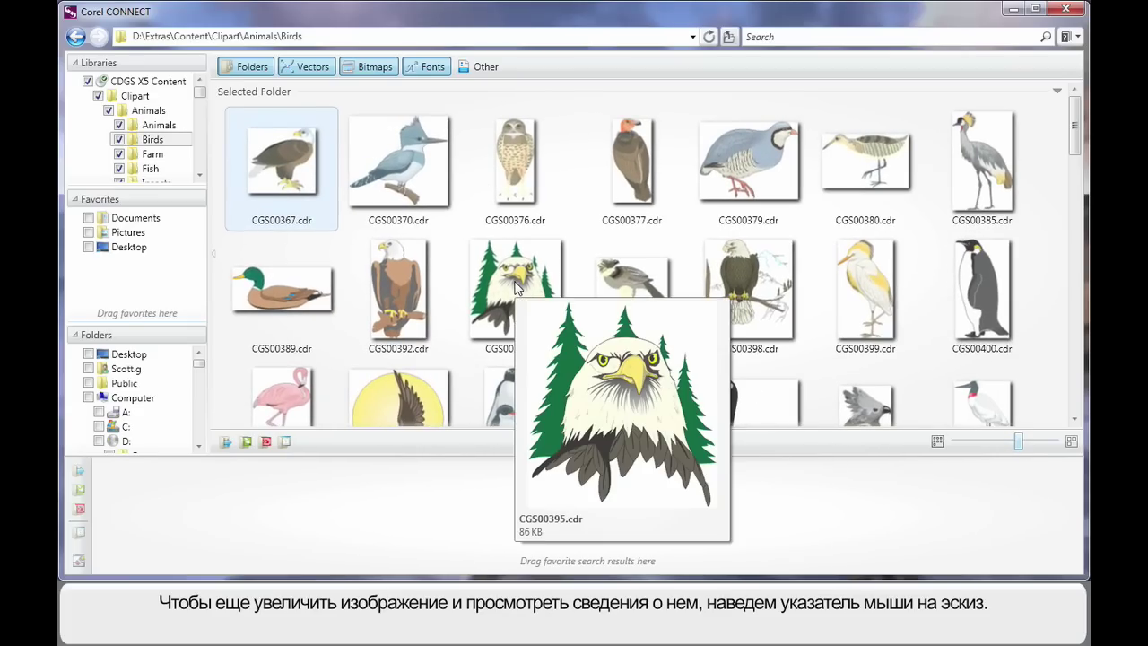
left_click(85, 96)
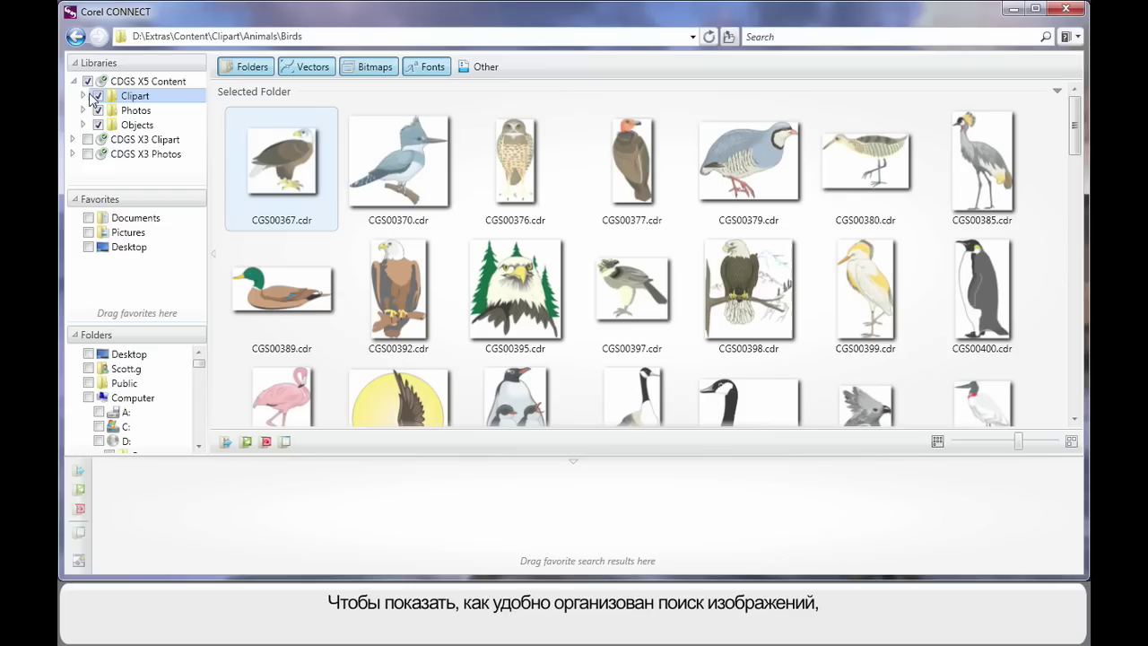
left_click(75, 81)
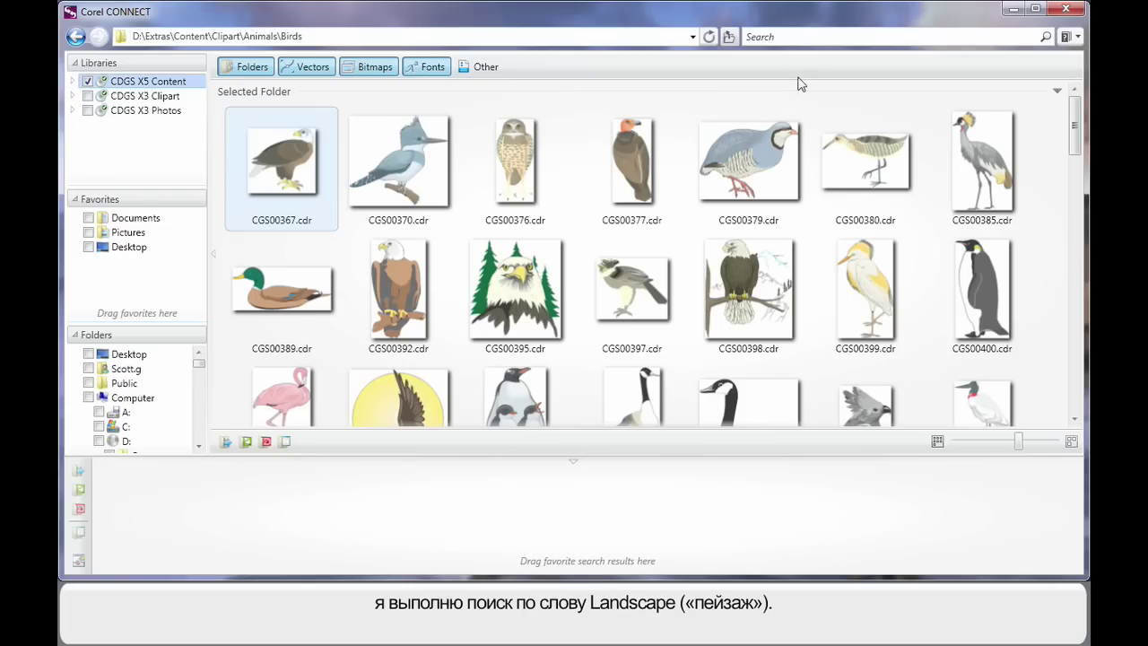
Enter 'landscape' in the CONNECT search box.
left_click(795, 37)
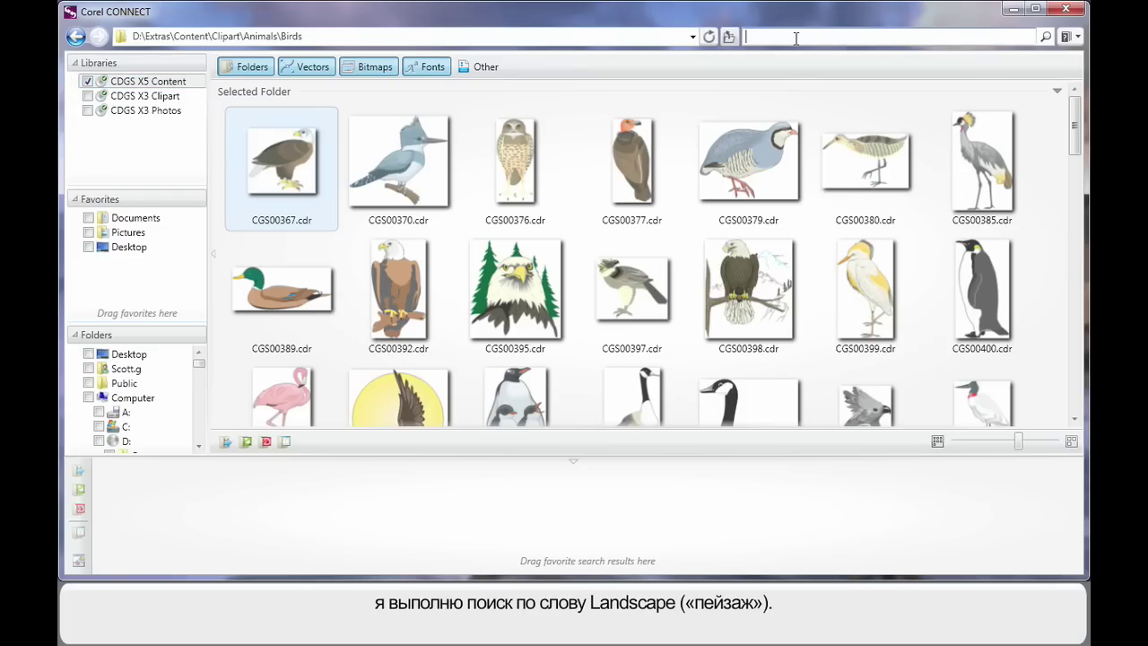
type("landscape")
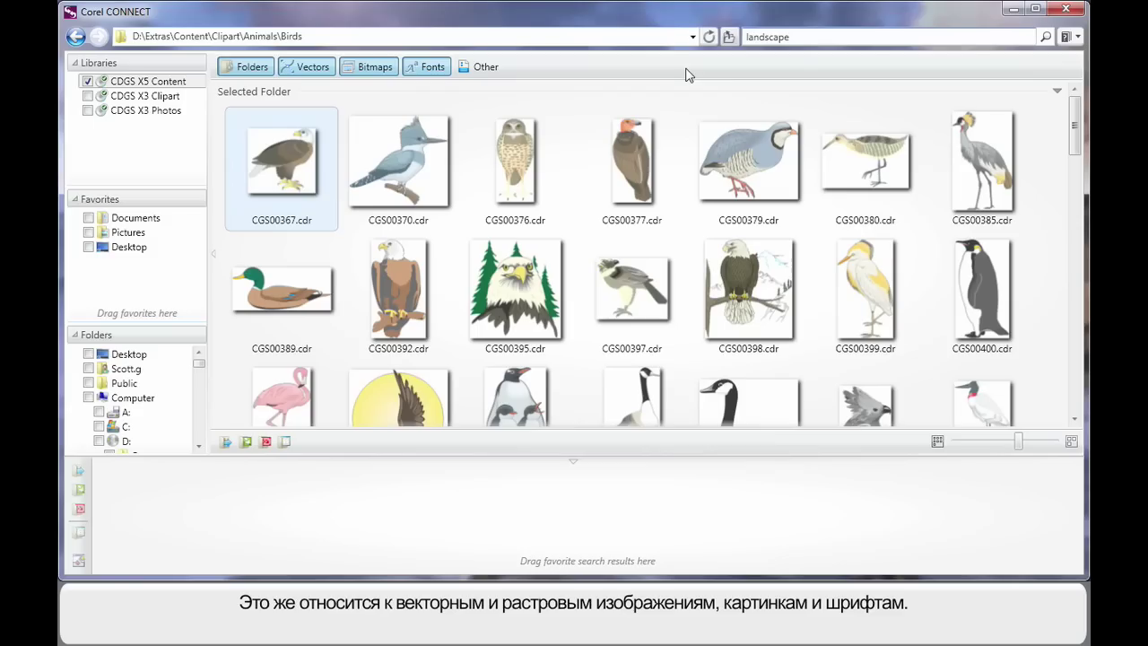
Run the 'landscape' search and look over the Landscape folder, vector and photo results.
left_click(1046, 37)
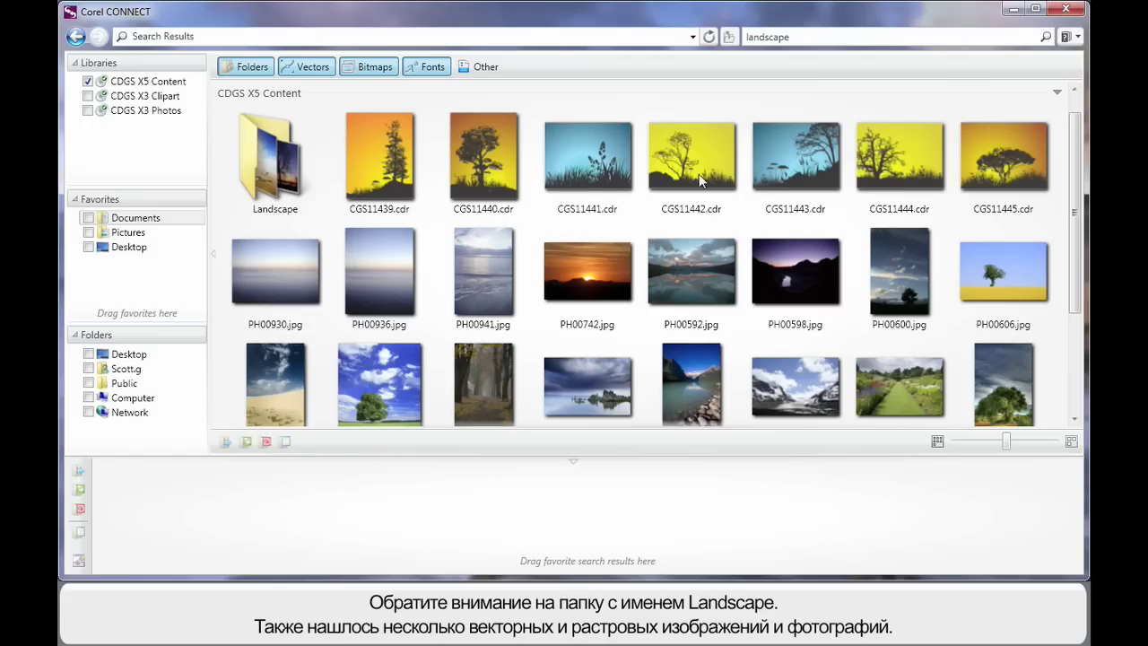
mouse_move(814, 172)
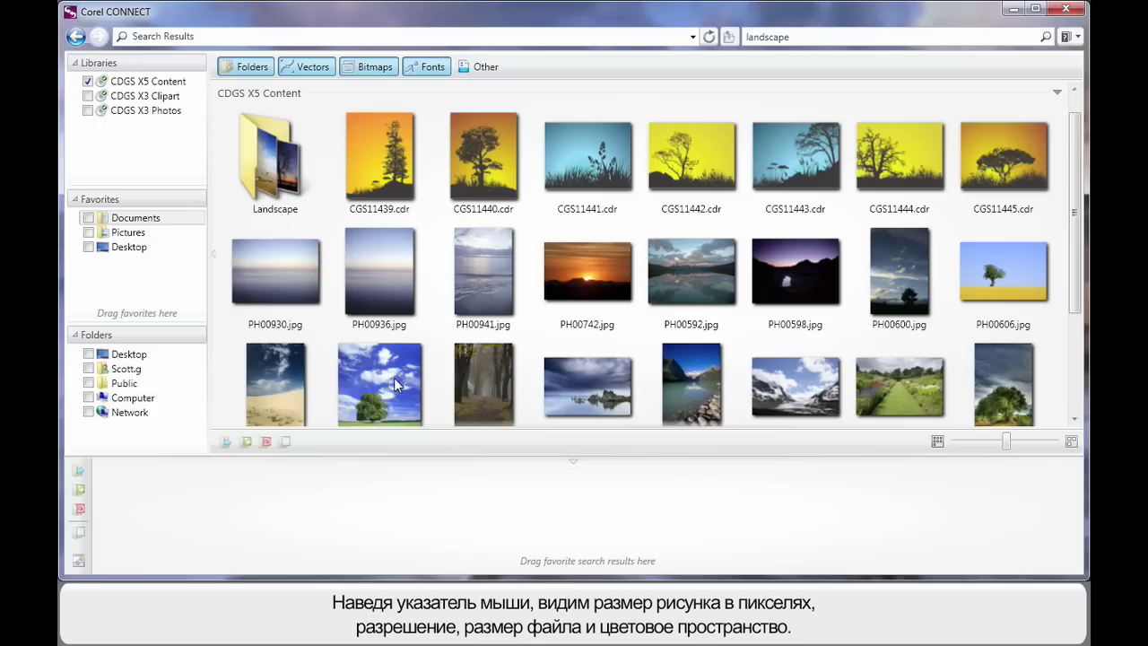
mouse_move(394, 379)
Add the tree-on-a-hill photo PH00632.jpg to the tray and include Pictures in the search.
left_click(389, 374)
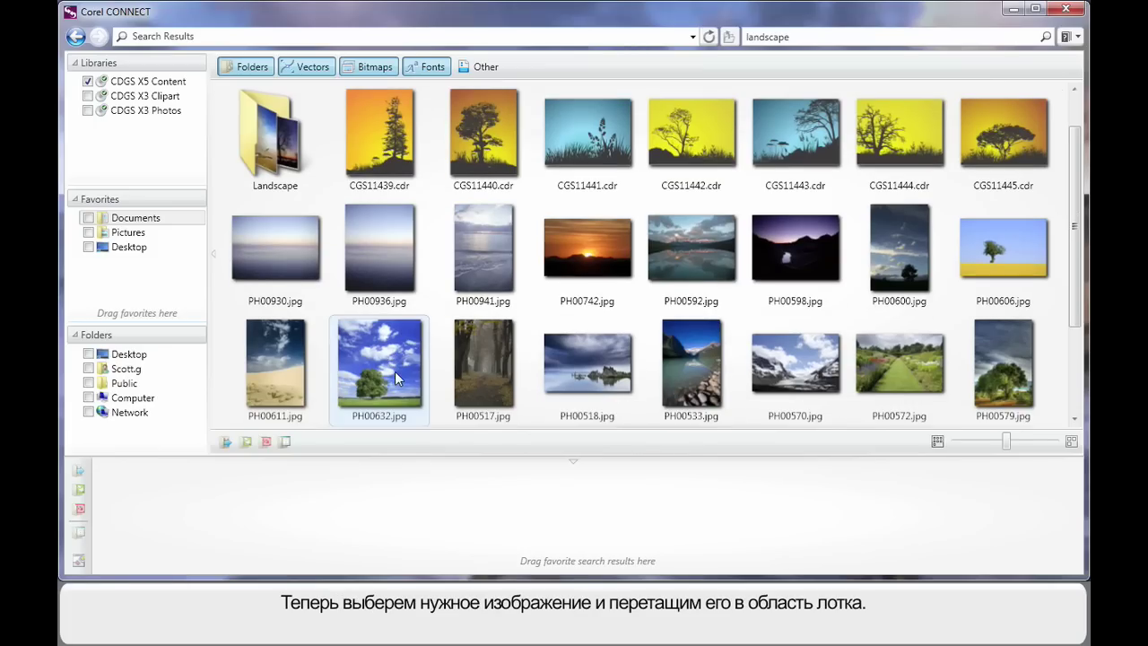
left_click_drag(394, 372, 192, 498)
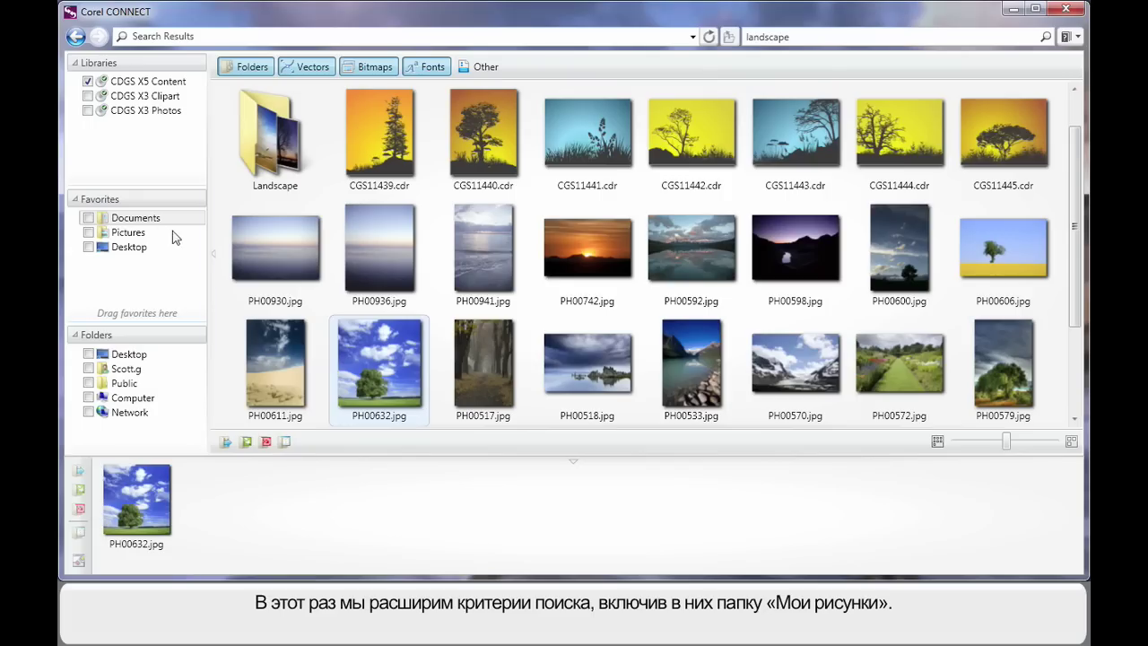
left_click(88, 234)
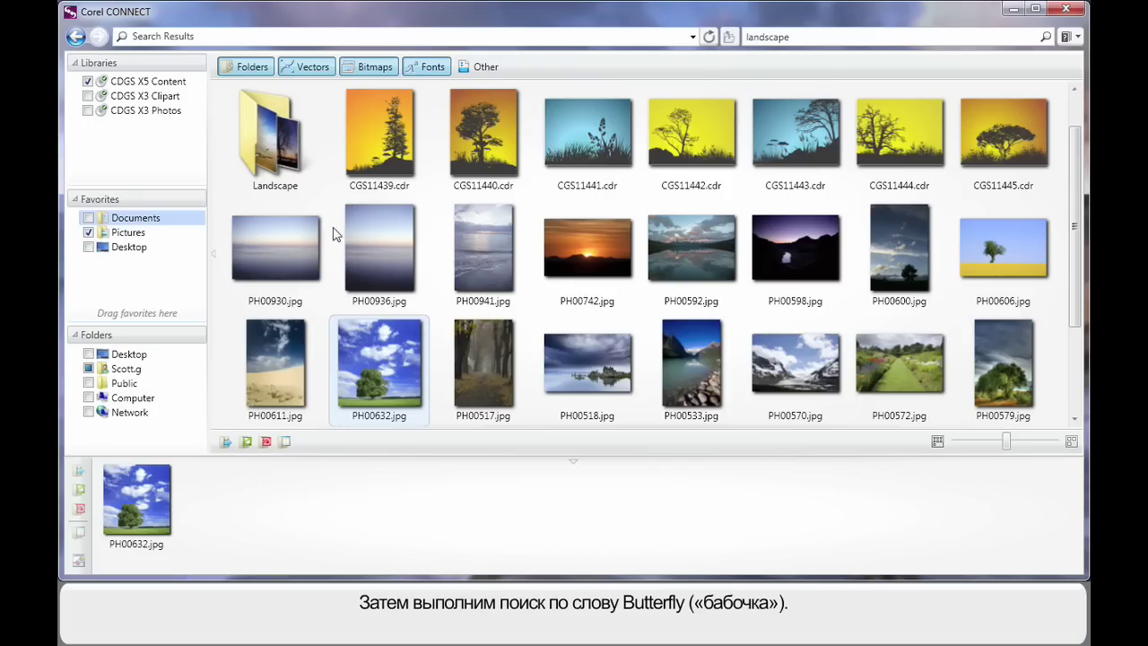
Replace the search term with 'butterfly' and run the search, scrolling through the results.
left_click_drag(813, 37, 735, 45)
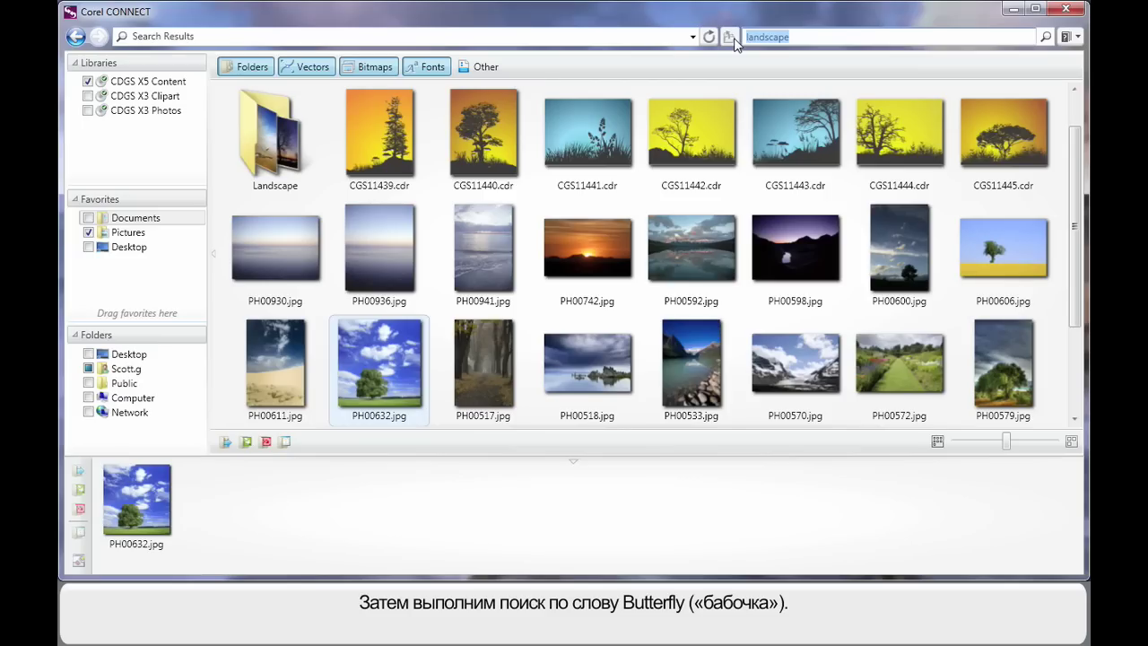
type("B")
key("Return")
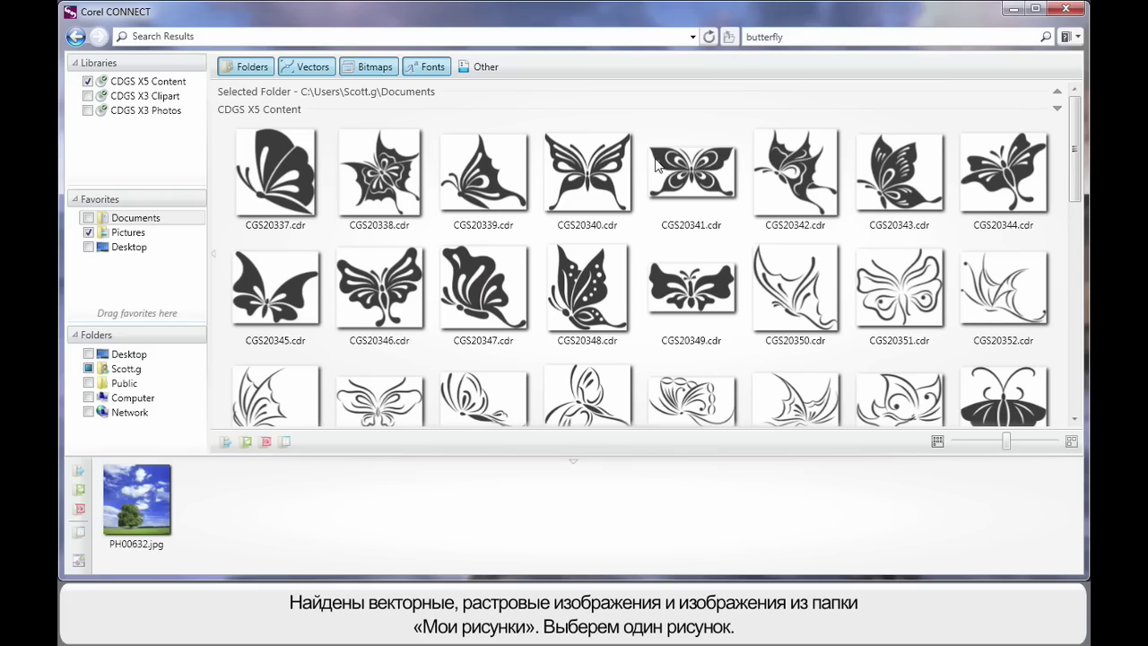
left_click_drag(1075, 158, 1024, 349)
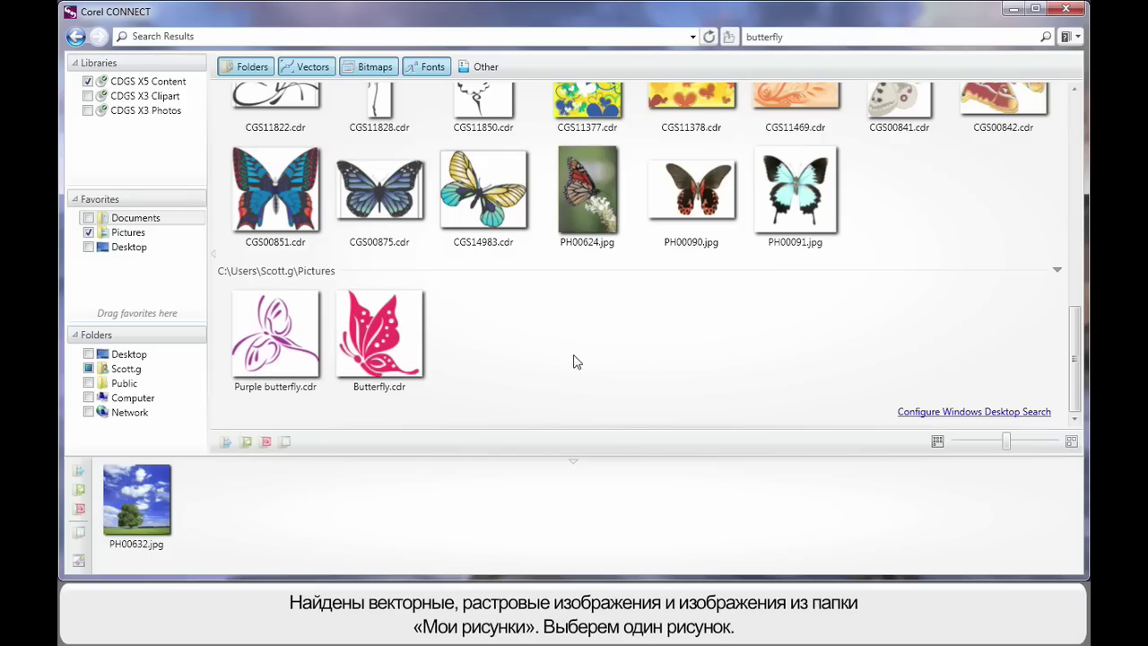
Add the blue butterfly CGS12150.cdr from the results to the tray.
left_click_drag(1077, 359, 1076, 330)
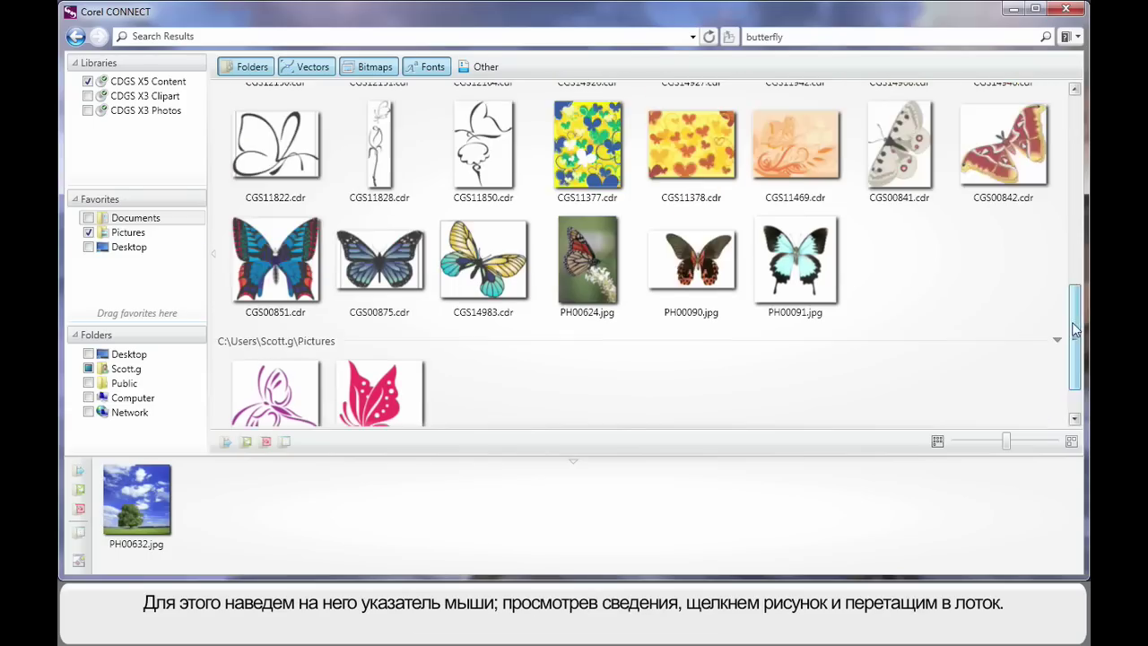
scroll(1075, 330, "up", 10)
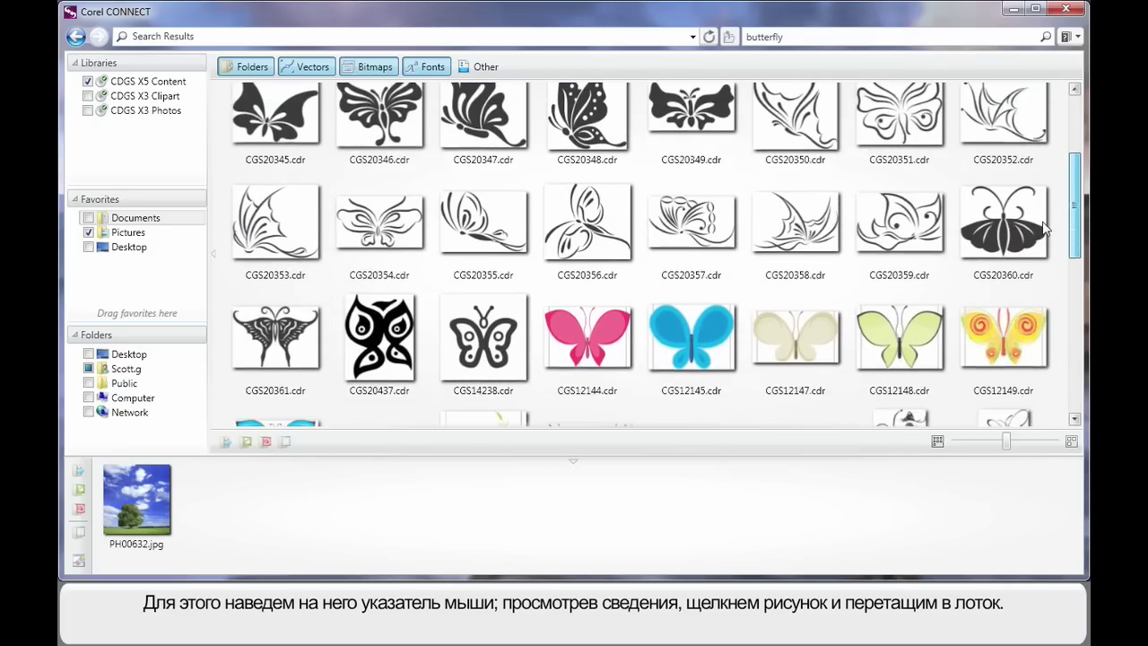
scroll(1045, 229, "down", 5)
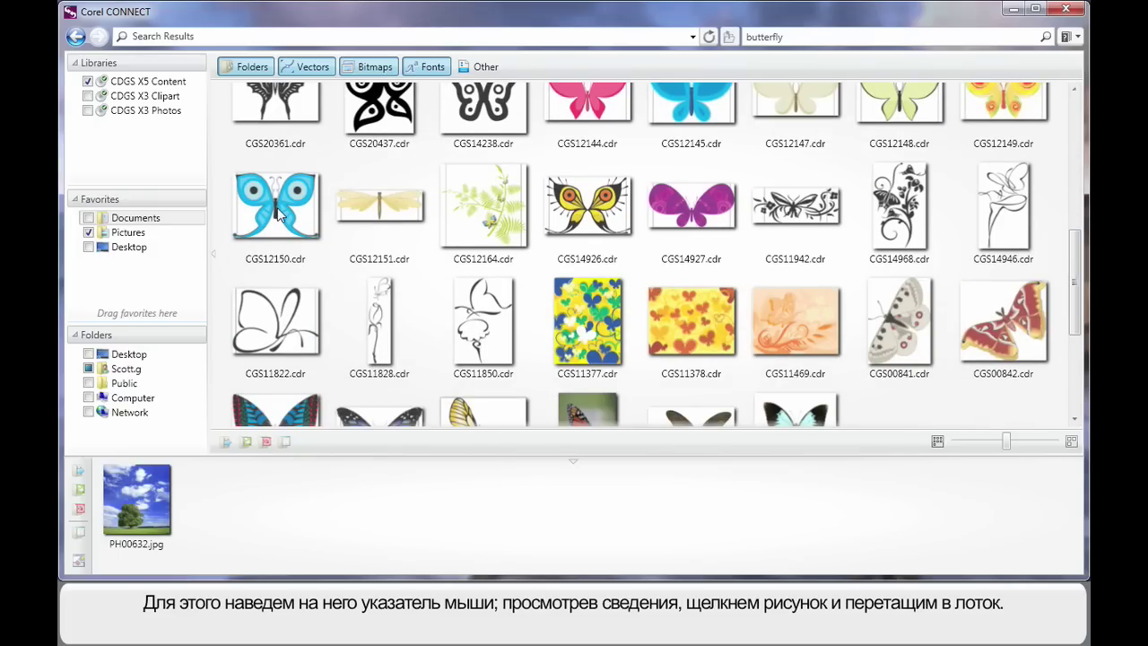
mouse_move(278, 211)
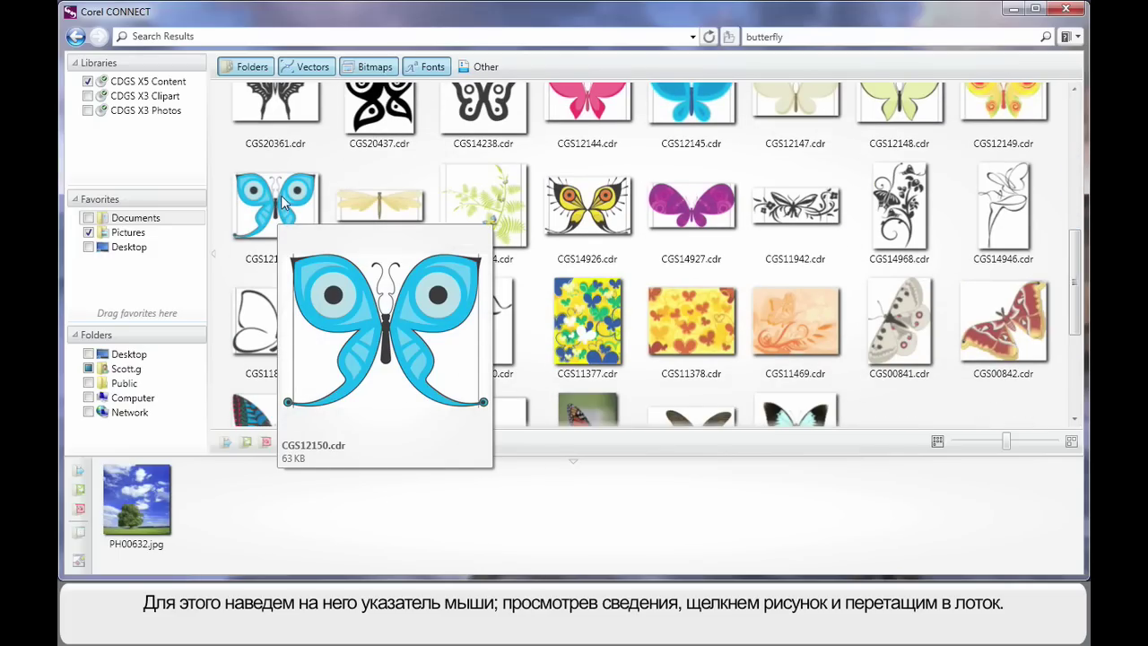
left_click_drag(281, 193, 245, 487)
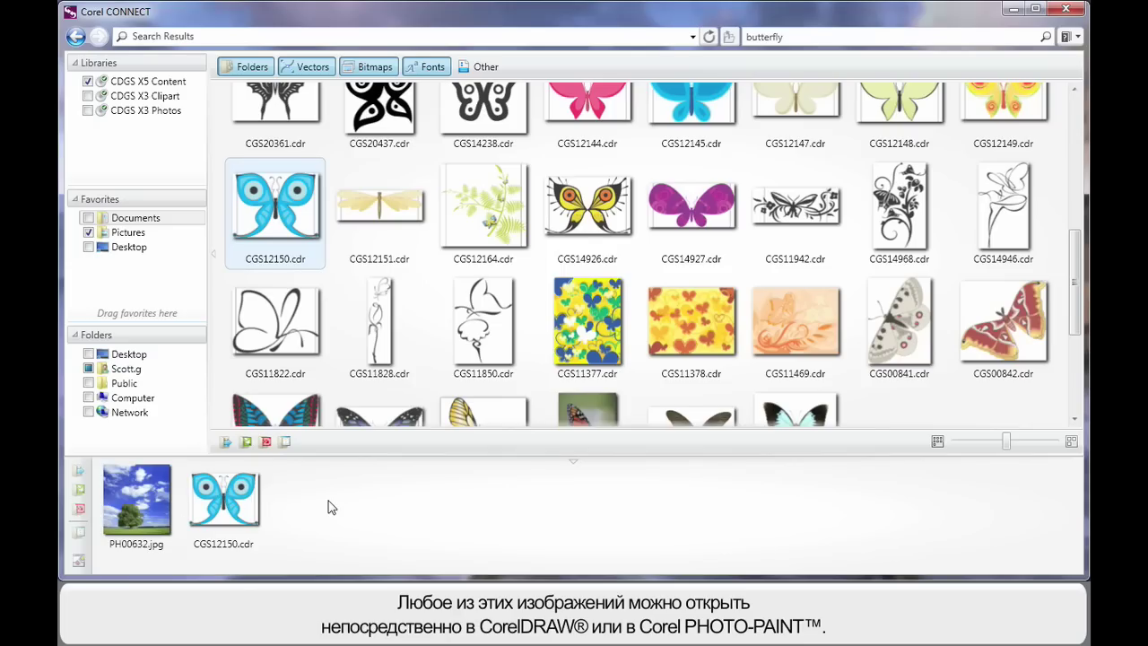
Show PH00632.jpg's source folder in Explorer, then close that window.
left_click(155, 495)
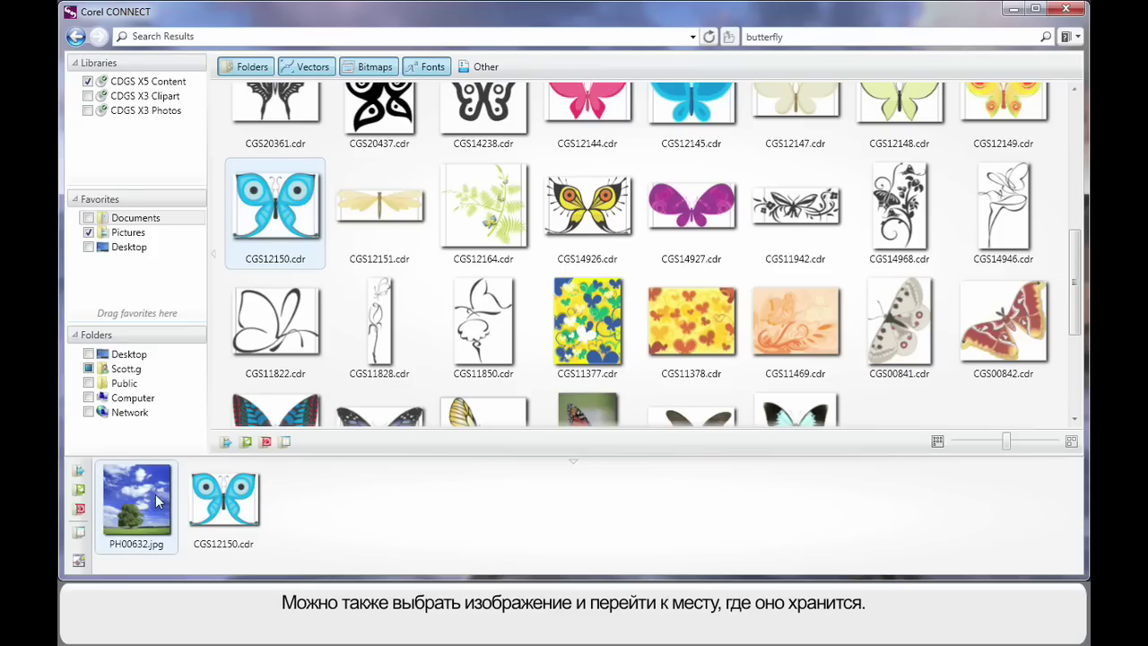
left_click(79, 536)
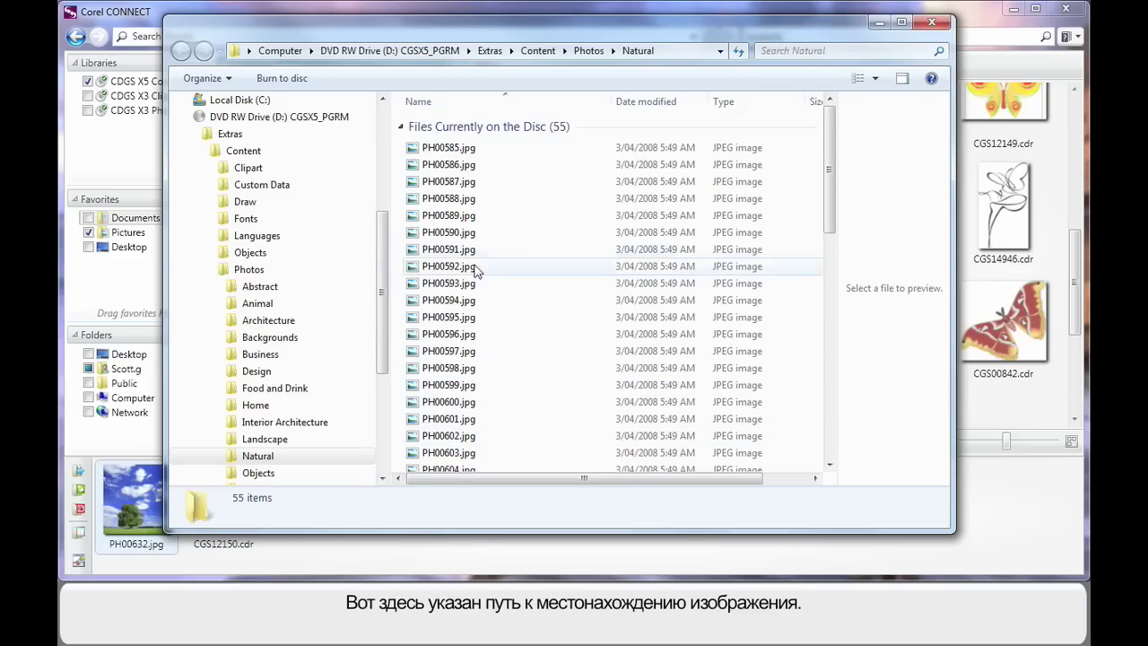
left_click(932, 21)
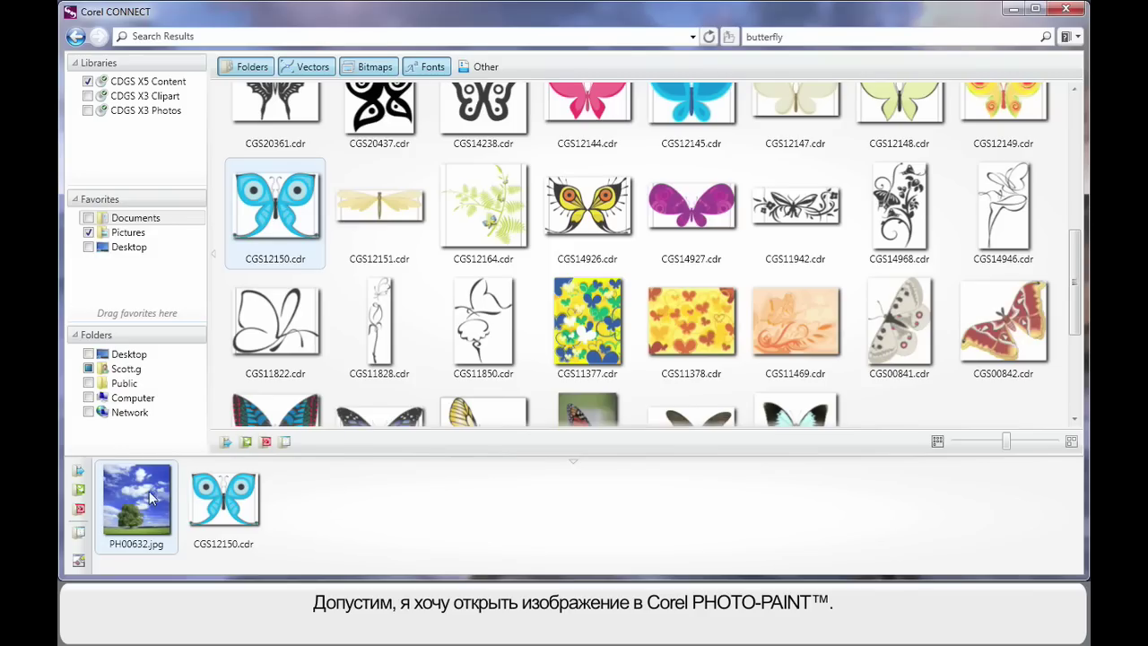
Open the tray photo PH00632.jpg in Corel PHOTO-PAINT X5.
mouse_move(147, 494)
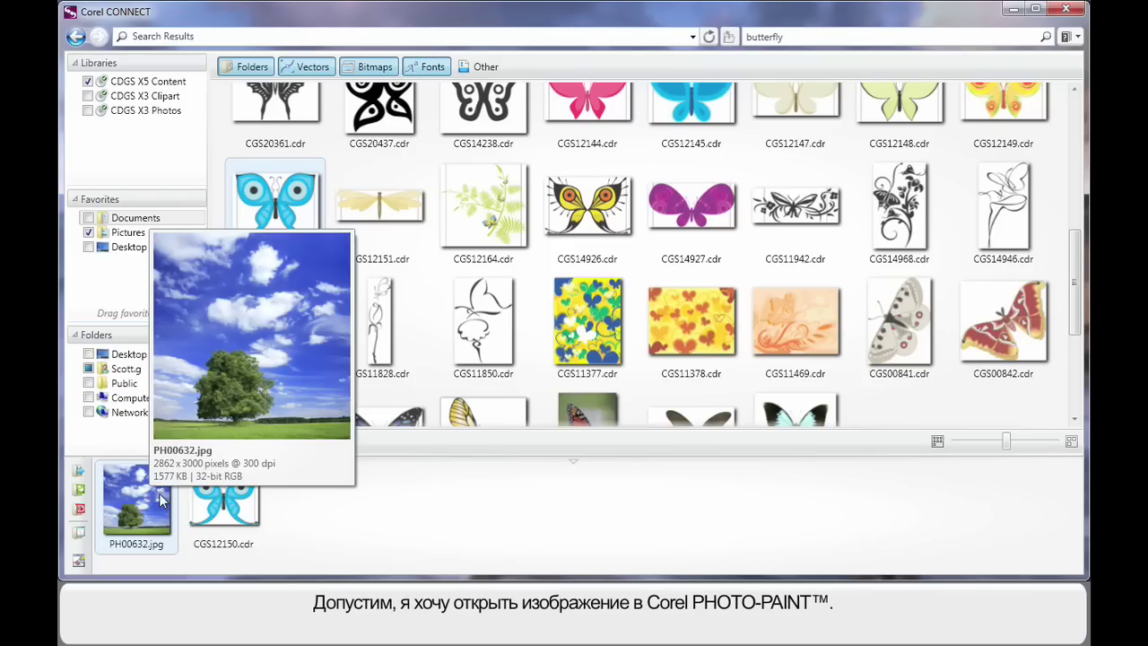
left_click(79, 510)
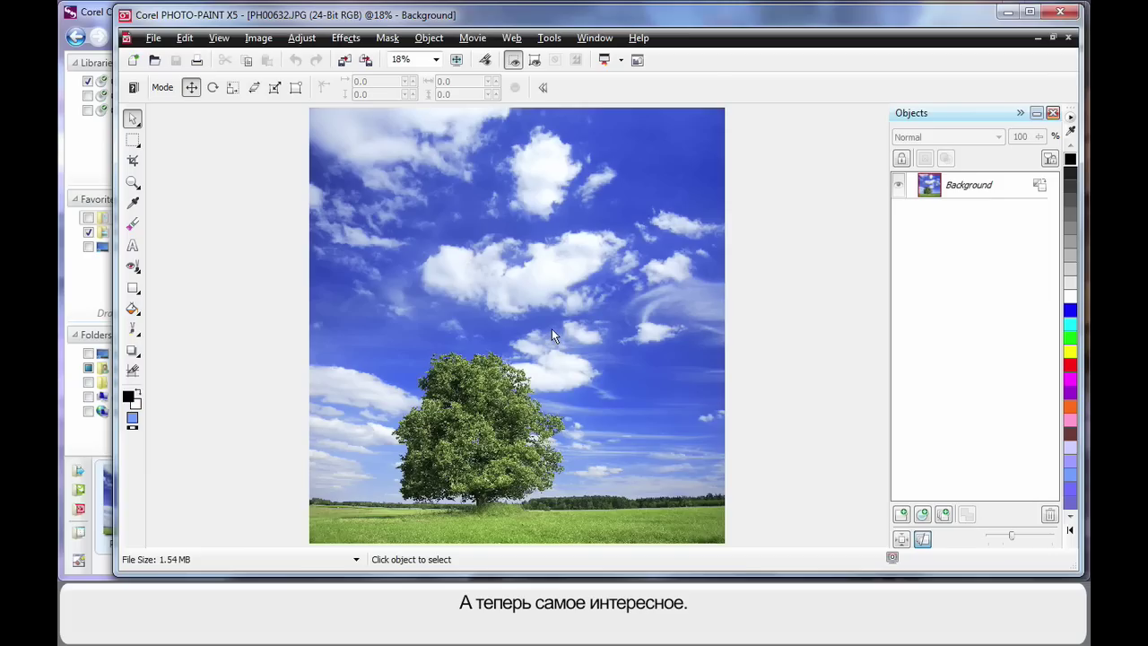
Open the Connect docker from Window > Dockers in PHOTO-PAINT to show the shared tray.
left_click(595, 39)
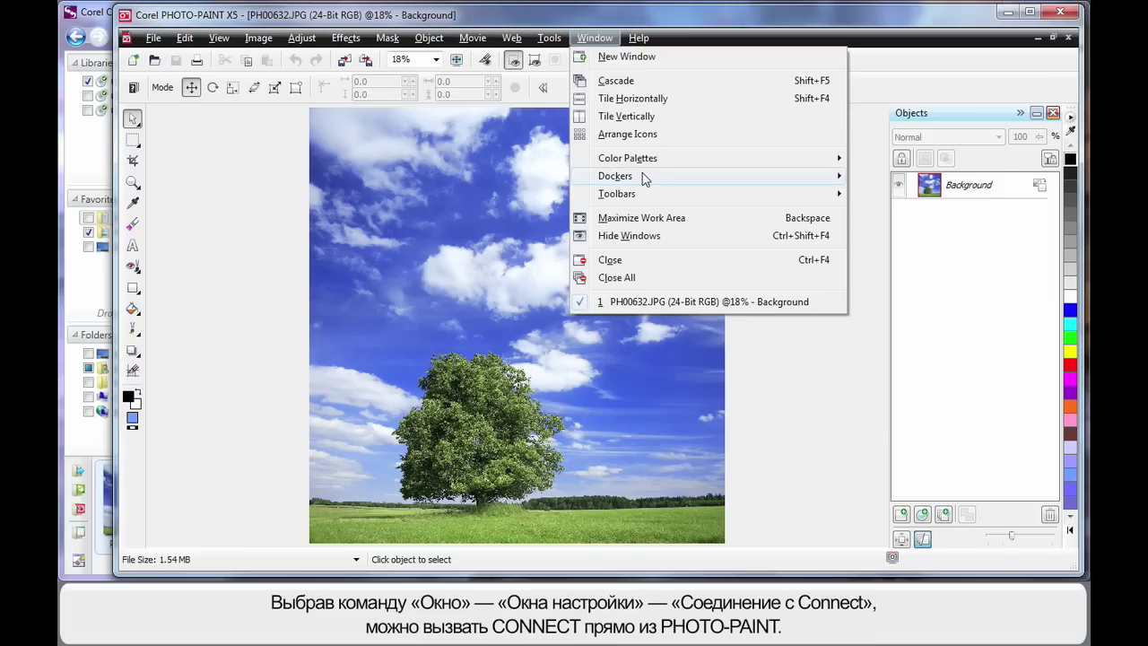
mouse_move(641, 177)
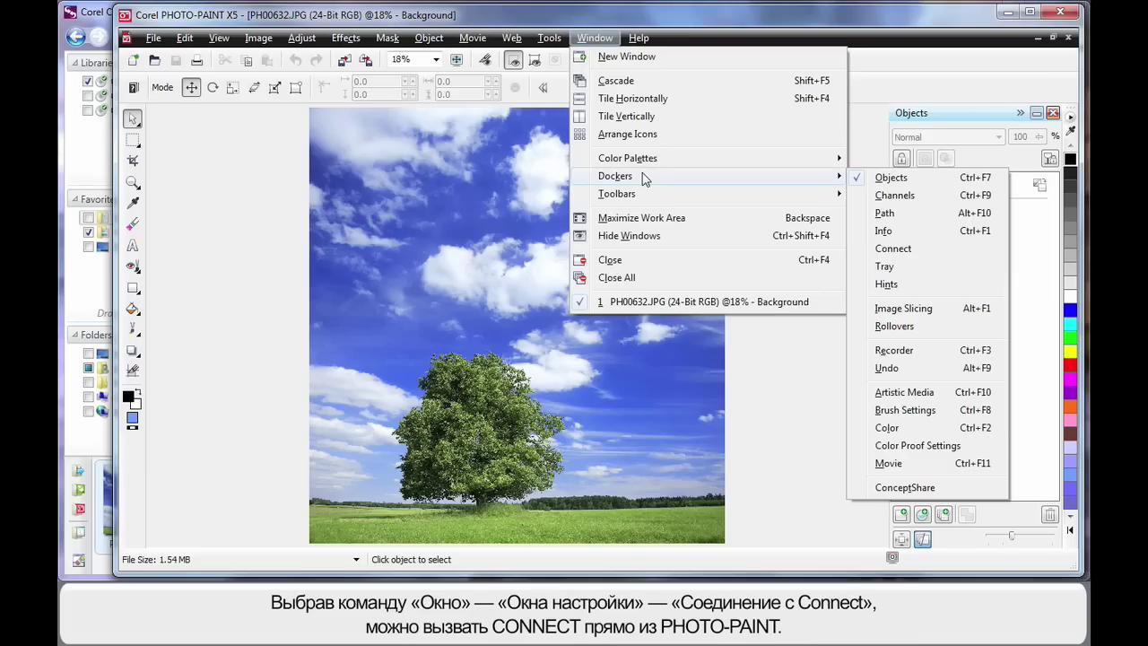
left_click(909, 254)
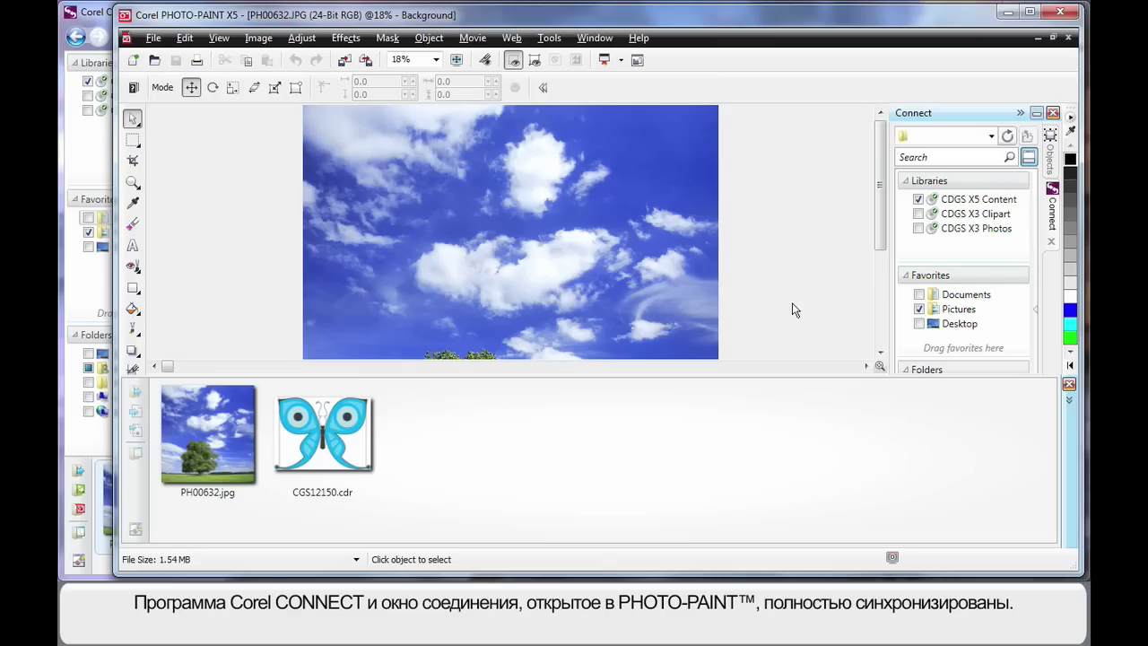
Search Connect for 'bird', widen the docker, and dock the tray left of the image.
left_click(947, 157)
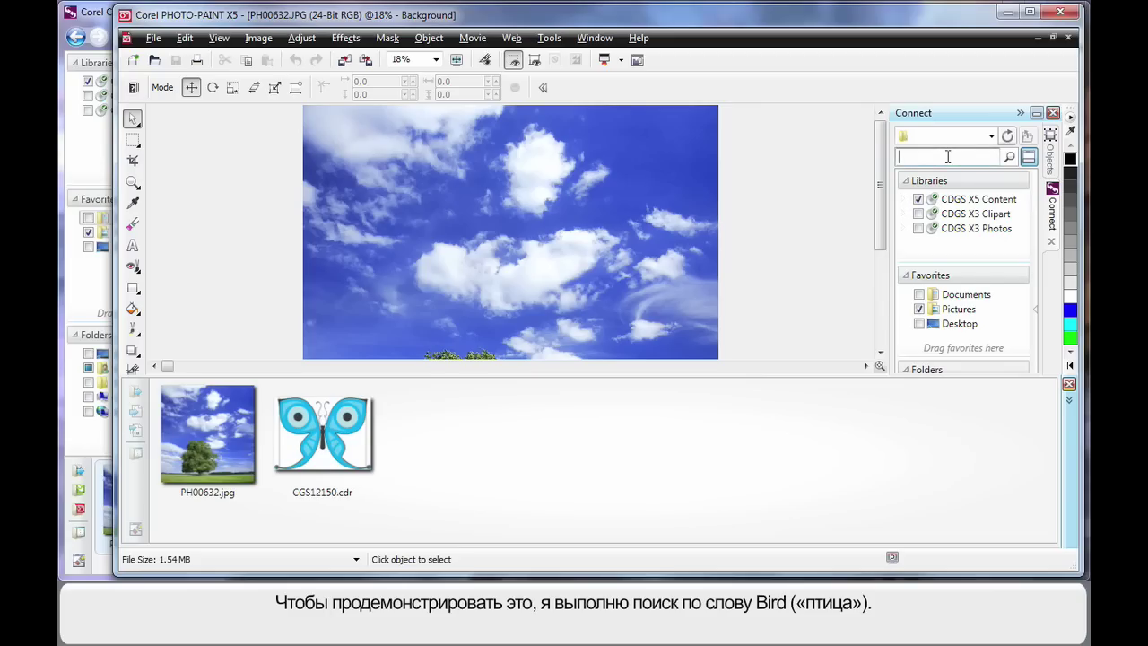
type("bird")
key("Return")
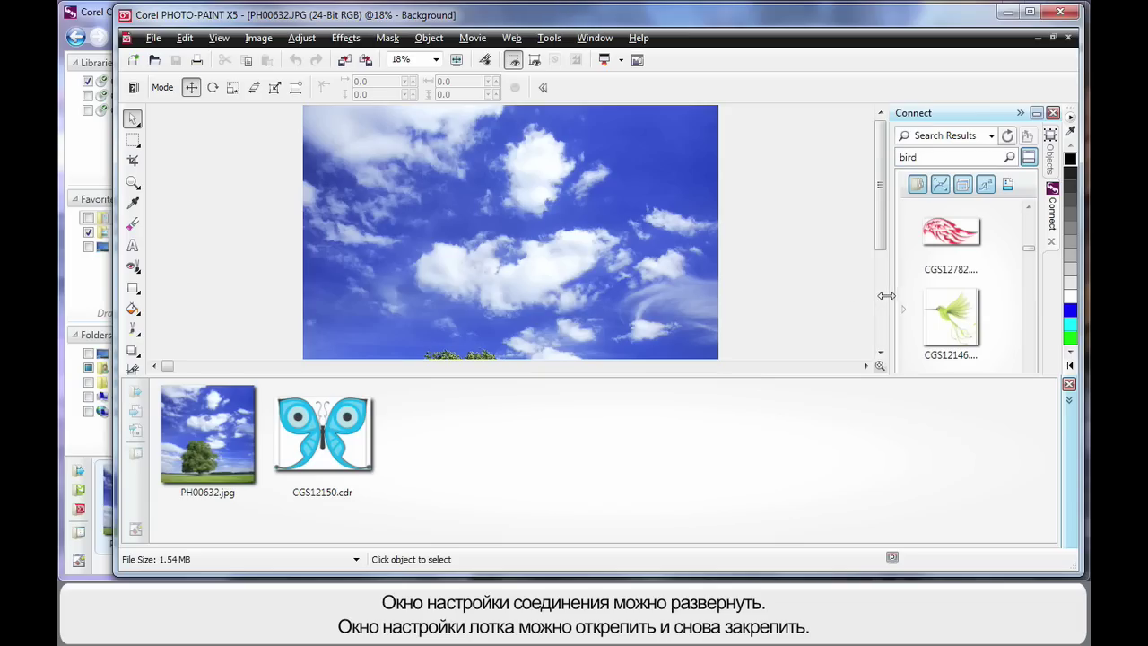
left_click_drag(891, 297, 731, 295)
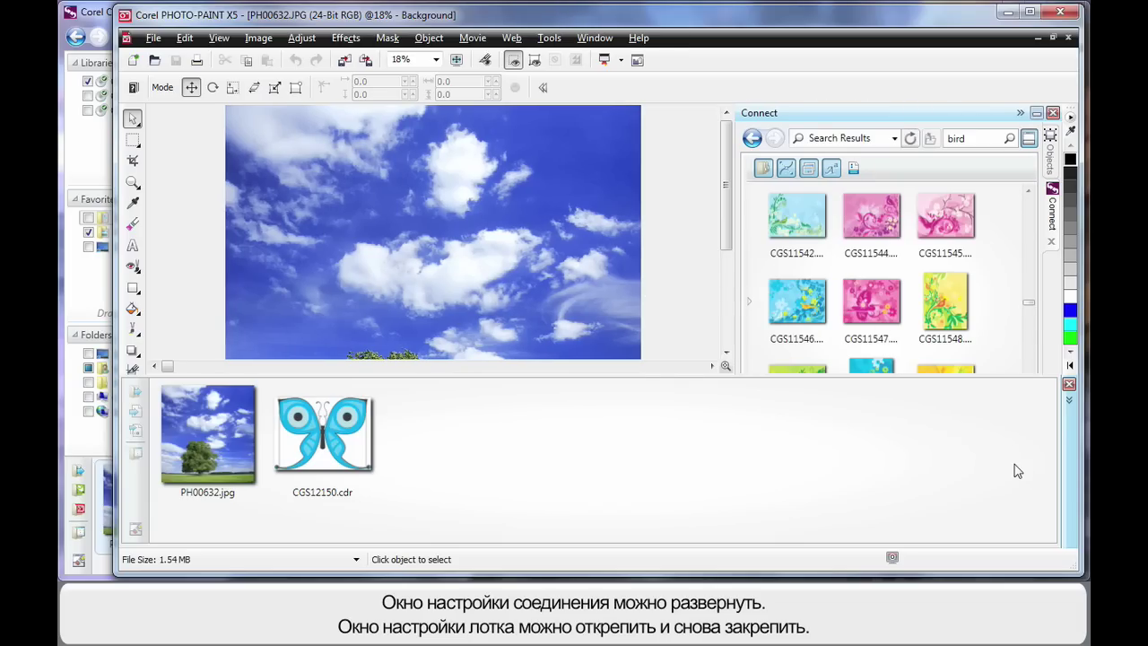
left_click_drag(851, 441, 149, 253)
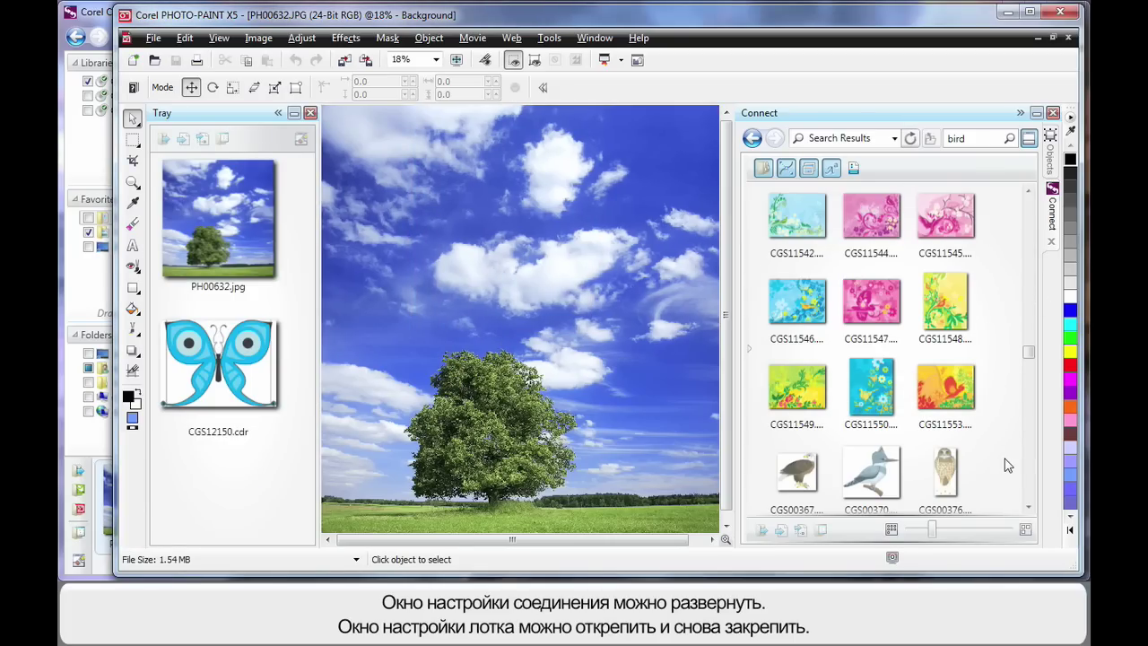
scroll(1030, 368, "down", 3)
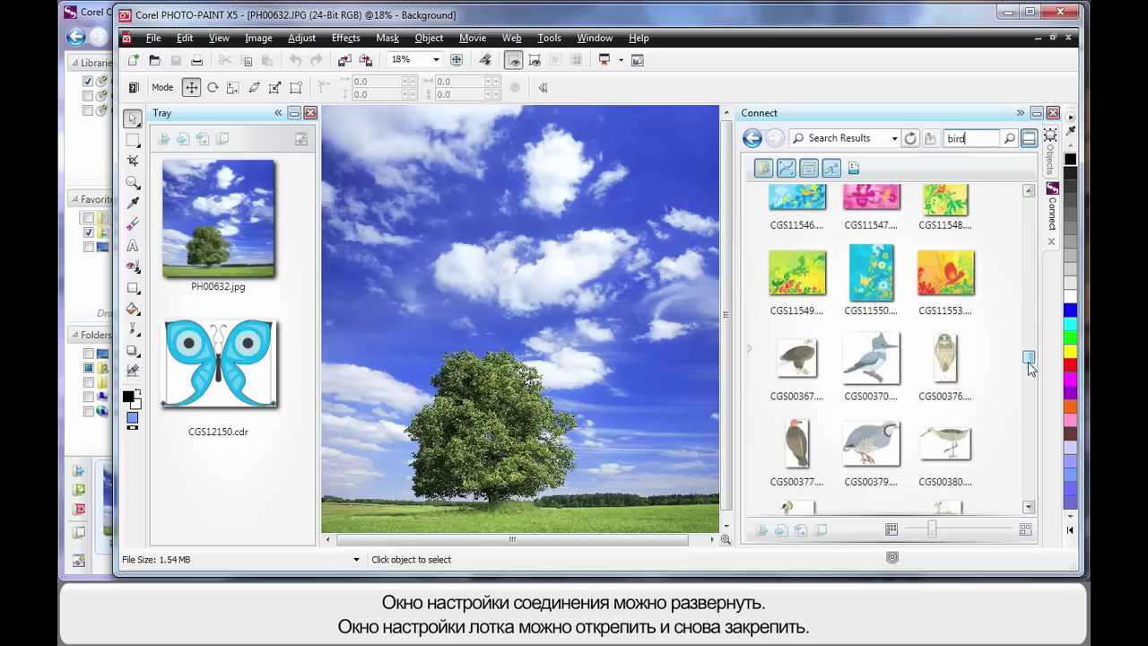
scroll(1029, 369, "down", 2)
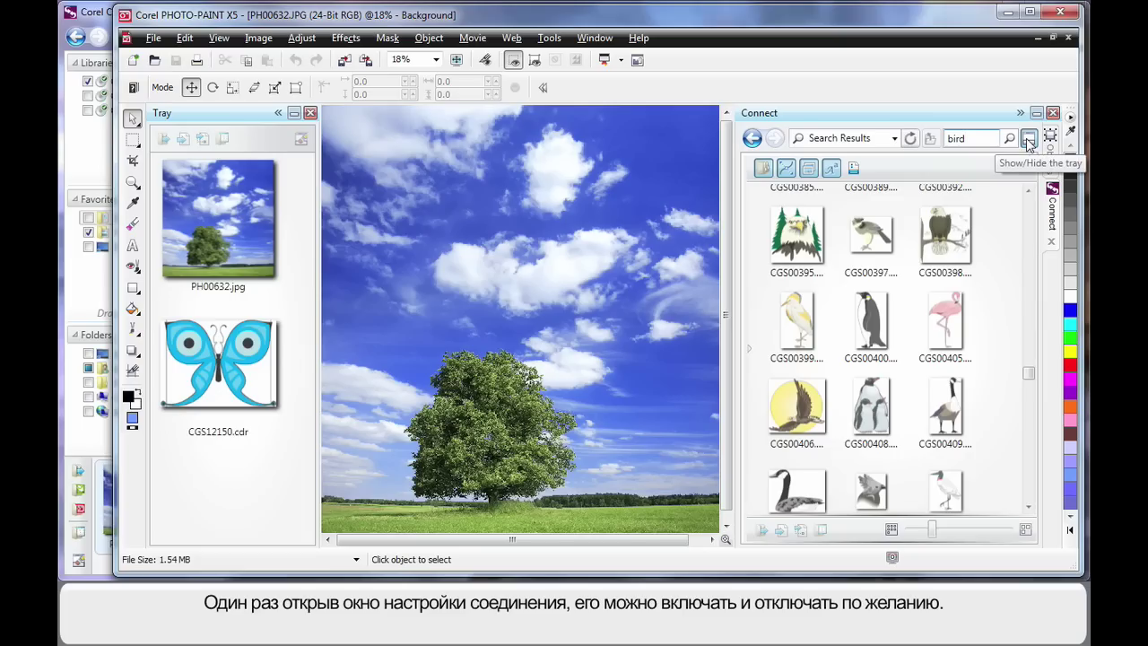
left_click(1029, 141)
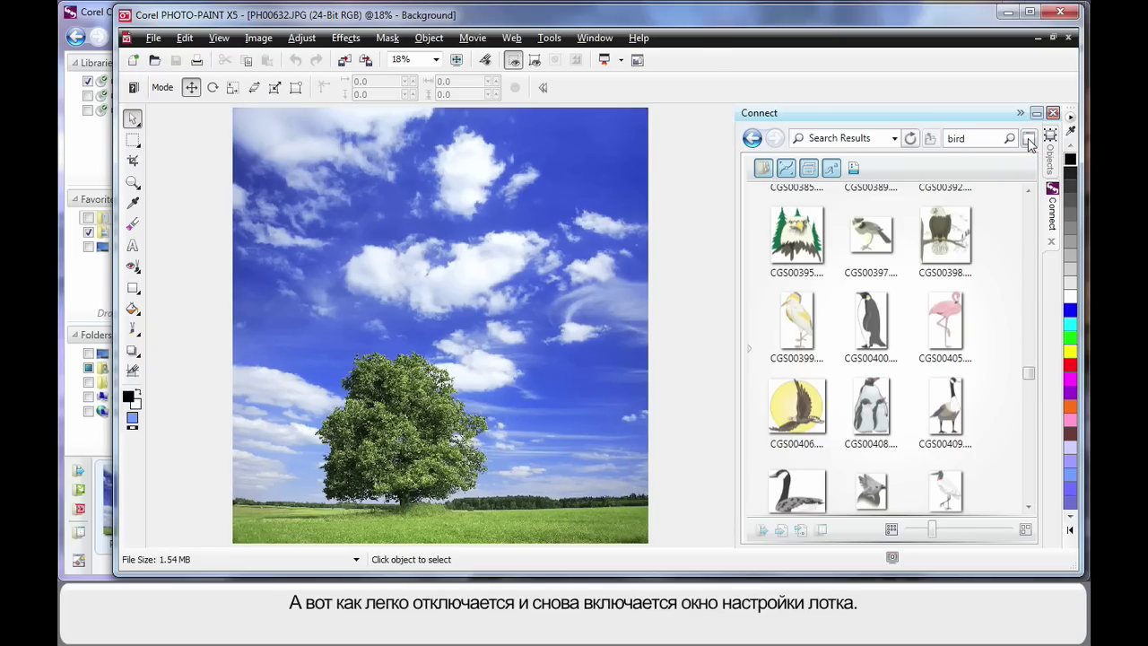
left_click(1029, 142)
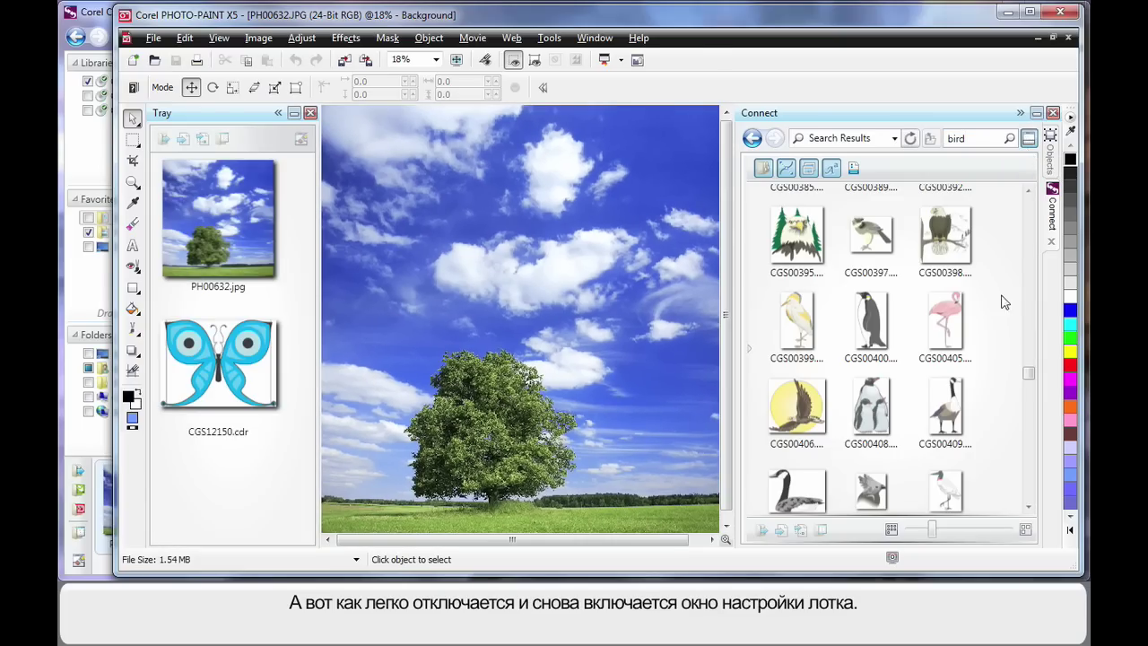
scroll(1030, 381, "down", 10)
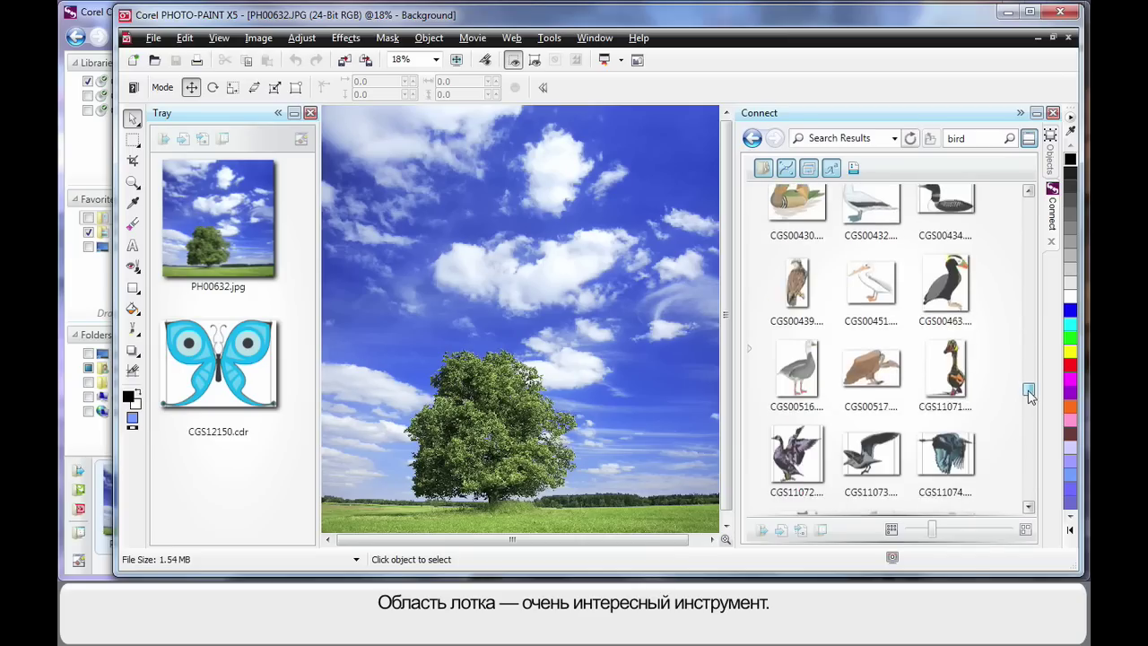
Add the green floral clipart CGS11539.cdr to the tray, then return to Corel CONNECT.
mouse_move(882, 204)
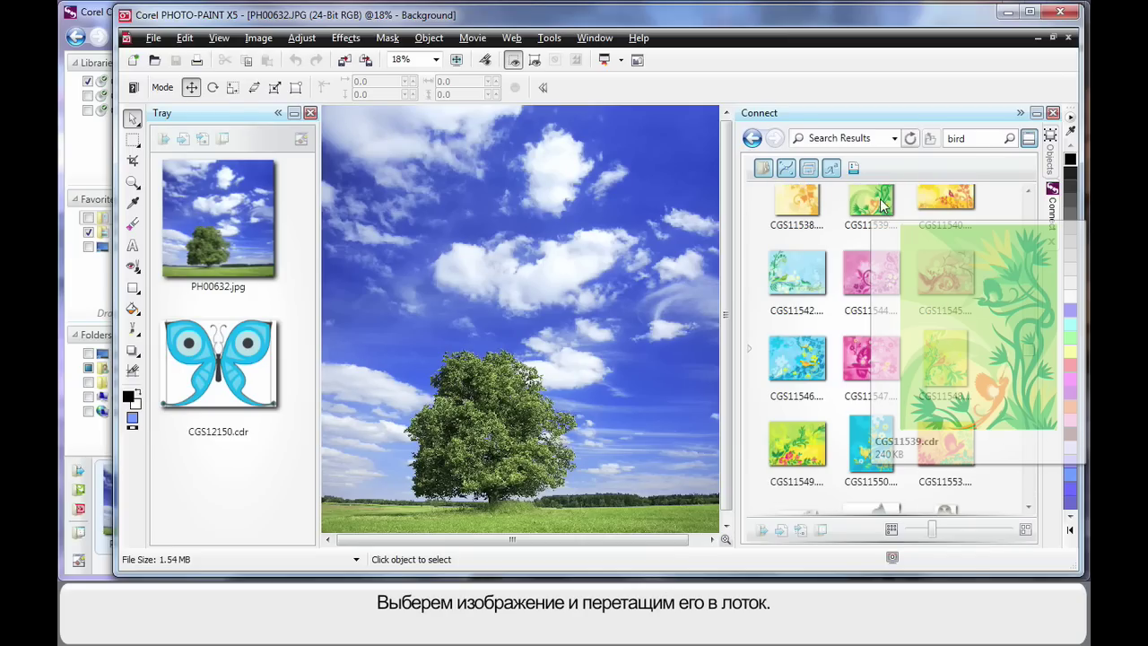
left_click_drag(882, 203, 228, 477)
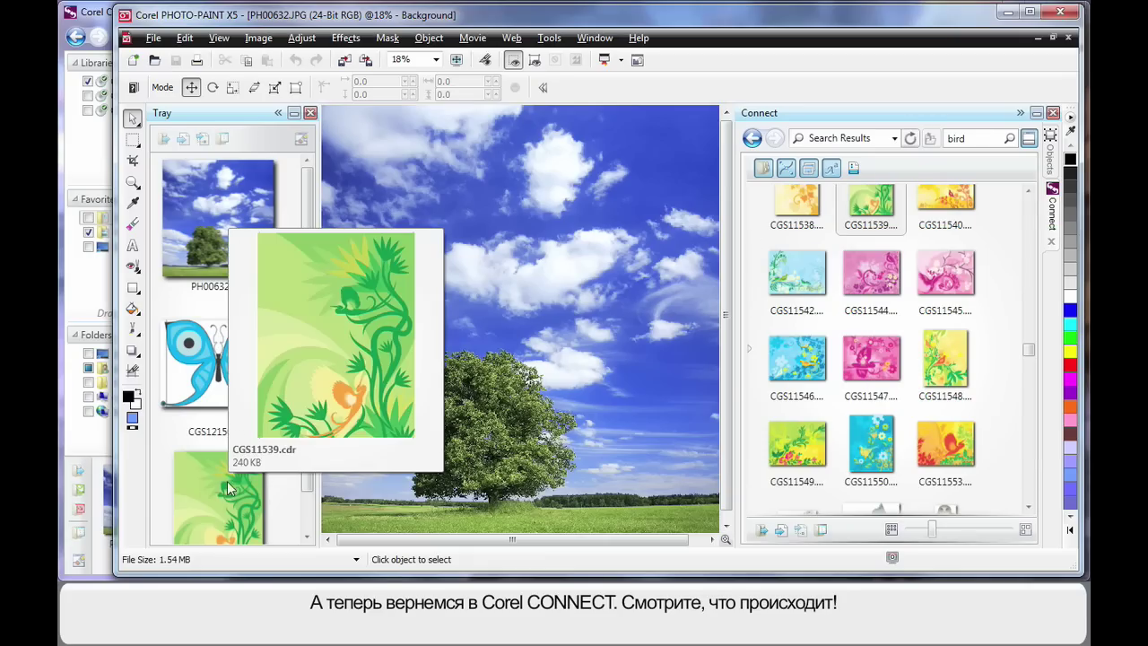
left_click(99, 18)
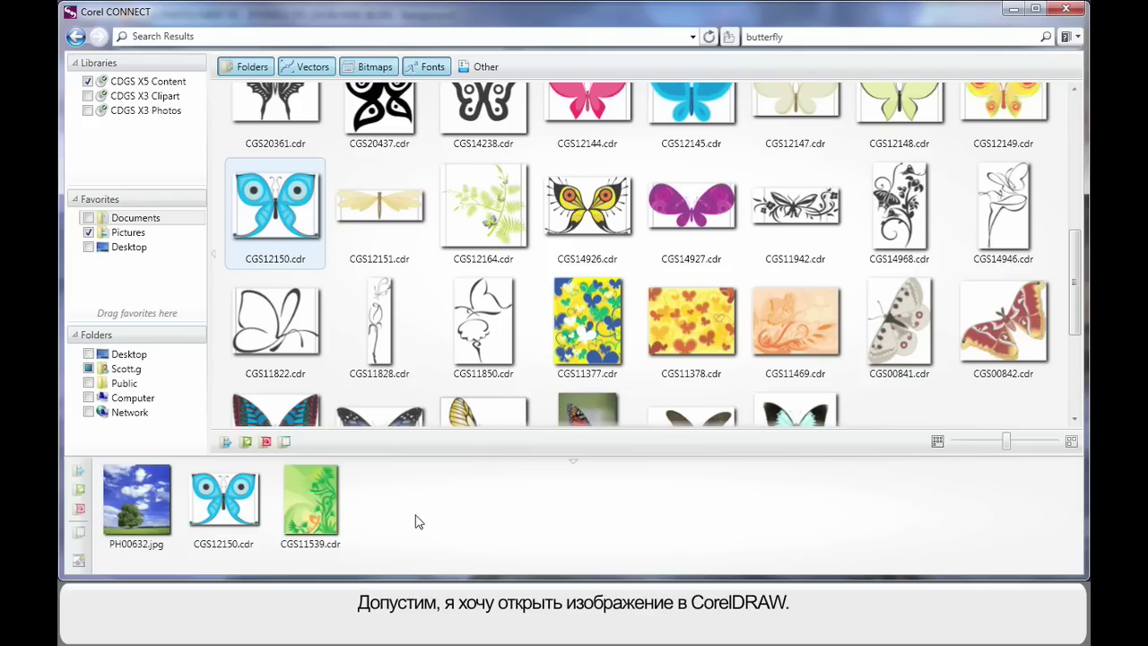
Select, then deselect, the butterfly CGS12150.cdr in the CONNECT tray.
left_click(235, 506)
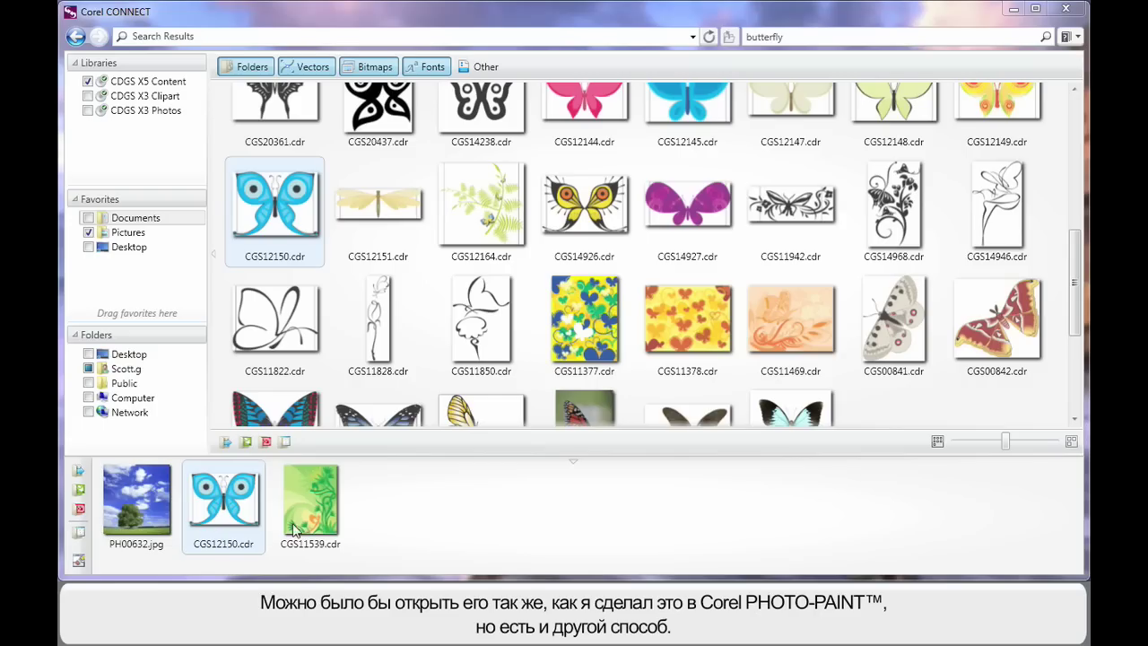
left_click(226, 572)
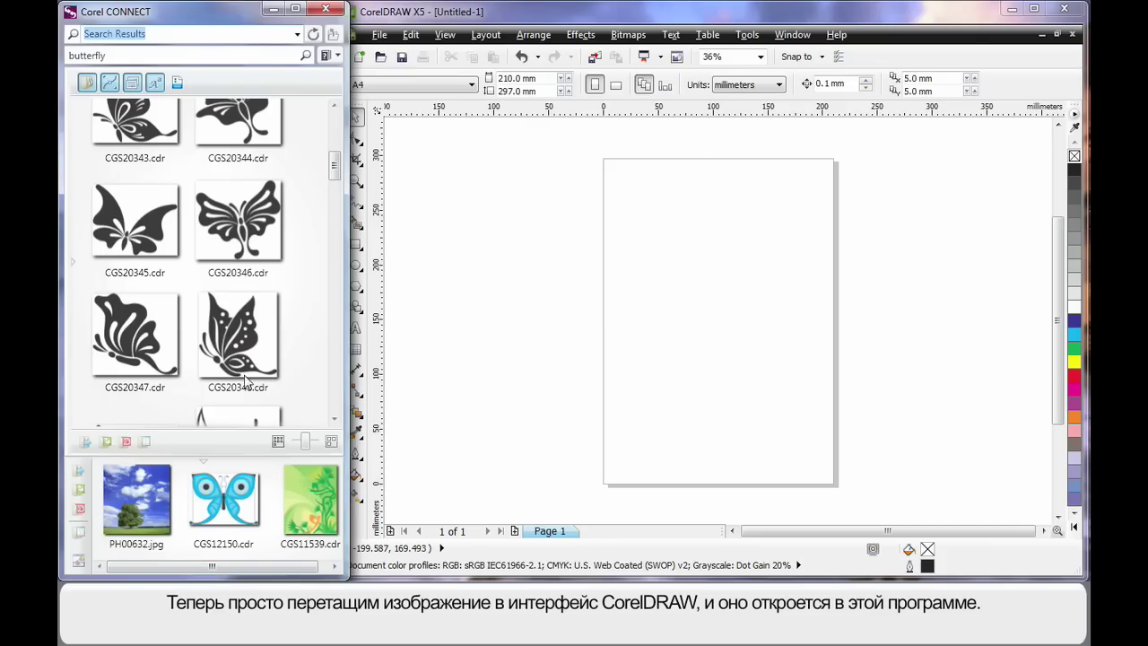
Place the blue butterfly CGS12150.cdr on the CorelDRAW page and widen the CorelDRAW window.
left_click_drag(216, 504, 707, 292)
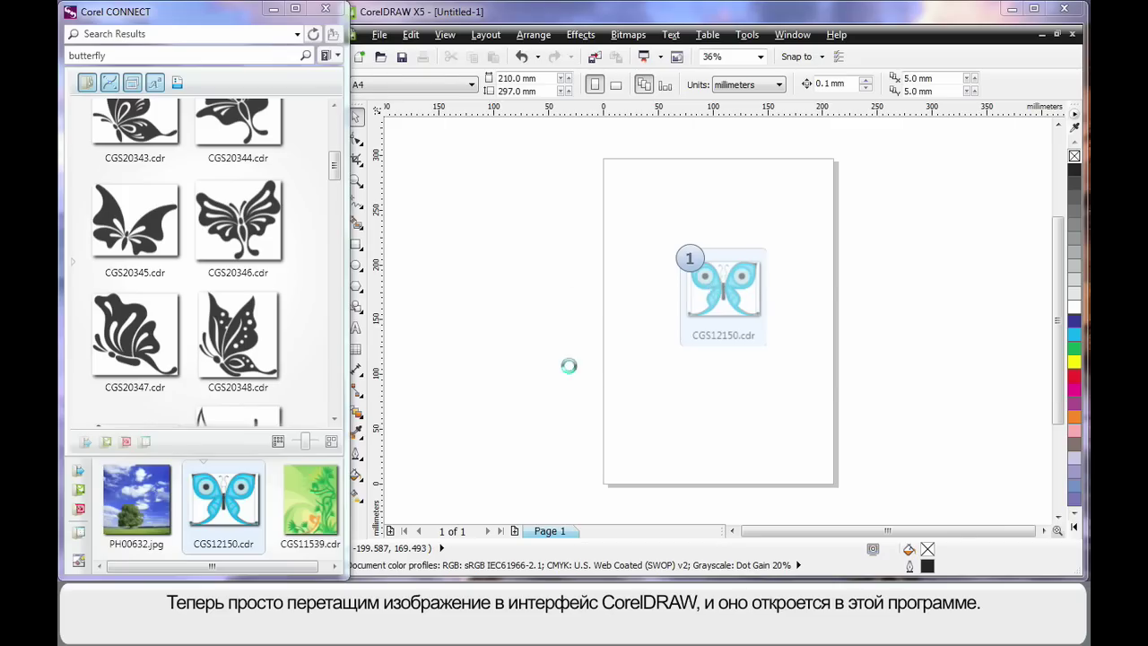
left_click(495, 349)
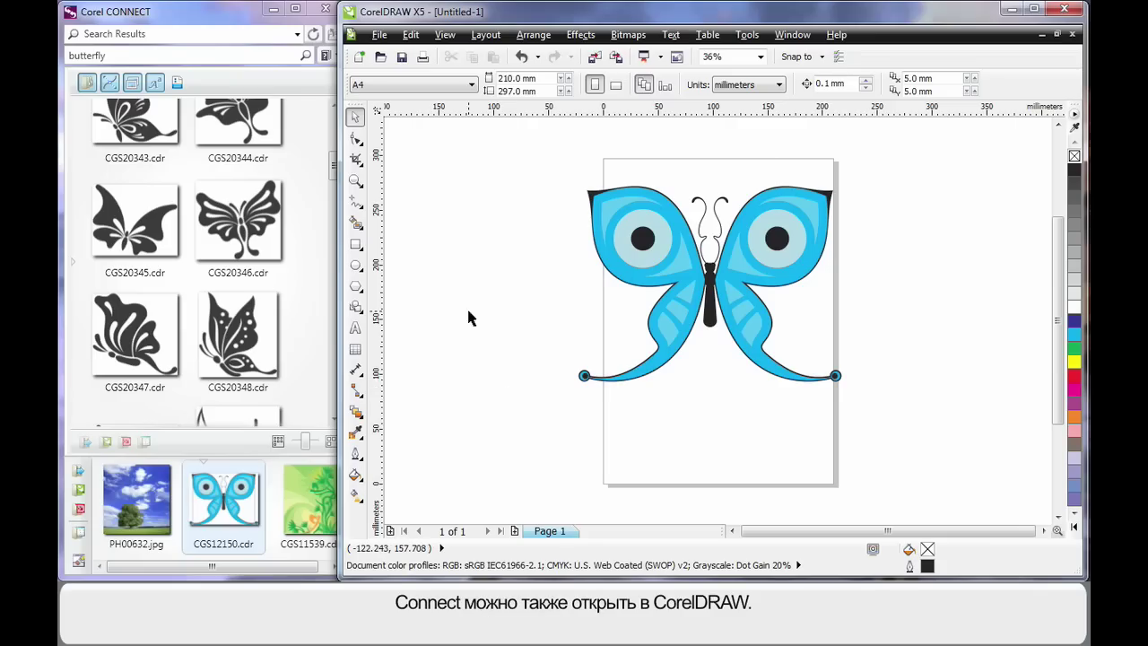
left_click_drag(339, 308, 168, 305)
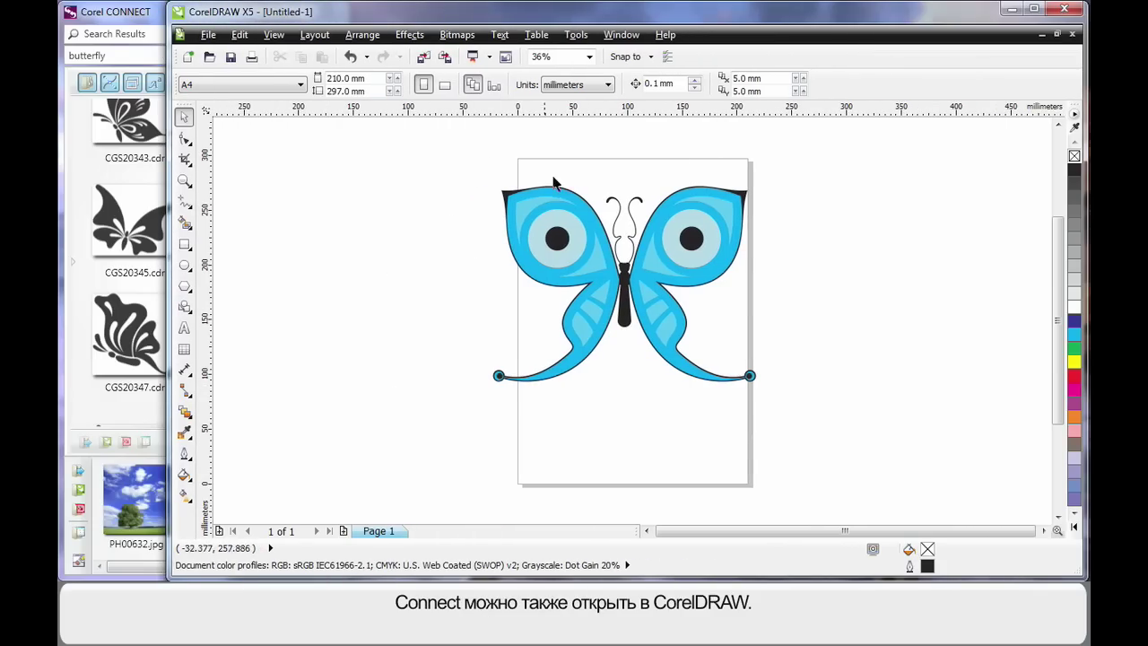
Open CorelDRAW's Connect docker from Window > Dockers, showing the three-item synced tray.
left_click(624, 36)
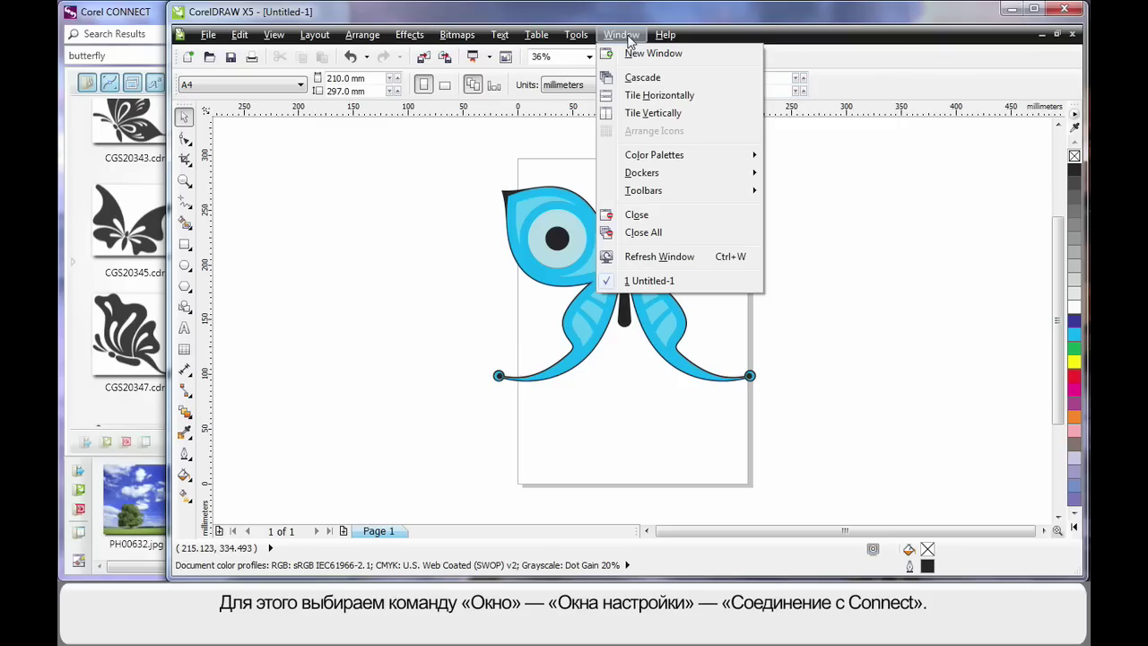
mouse_move(661, 173)
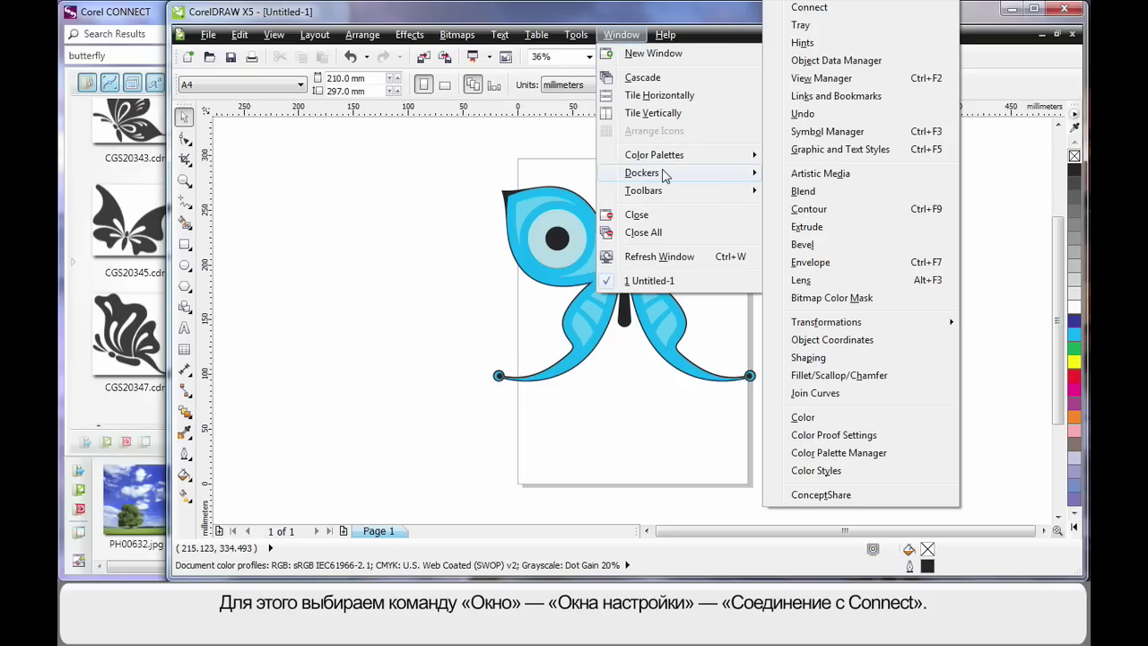
left_click(809, 9)
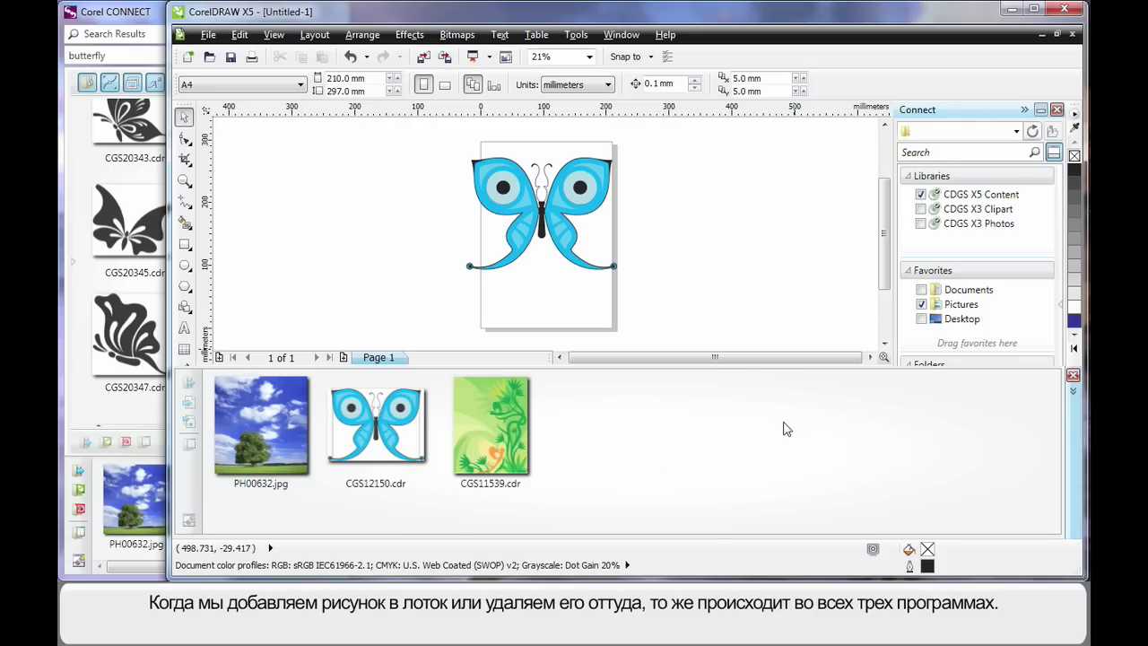
Dock the tray as a column to the left of the butterfly page.
mouse_move(693, 379)
left_mouse_down()
mouse_move(269, 350)
mouse_move(205, 321)
left_mouse_up()
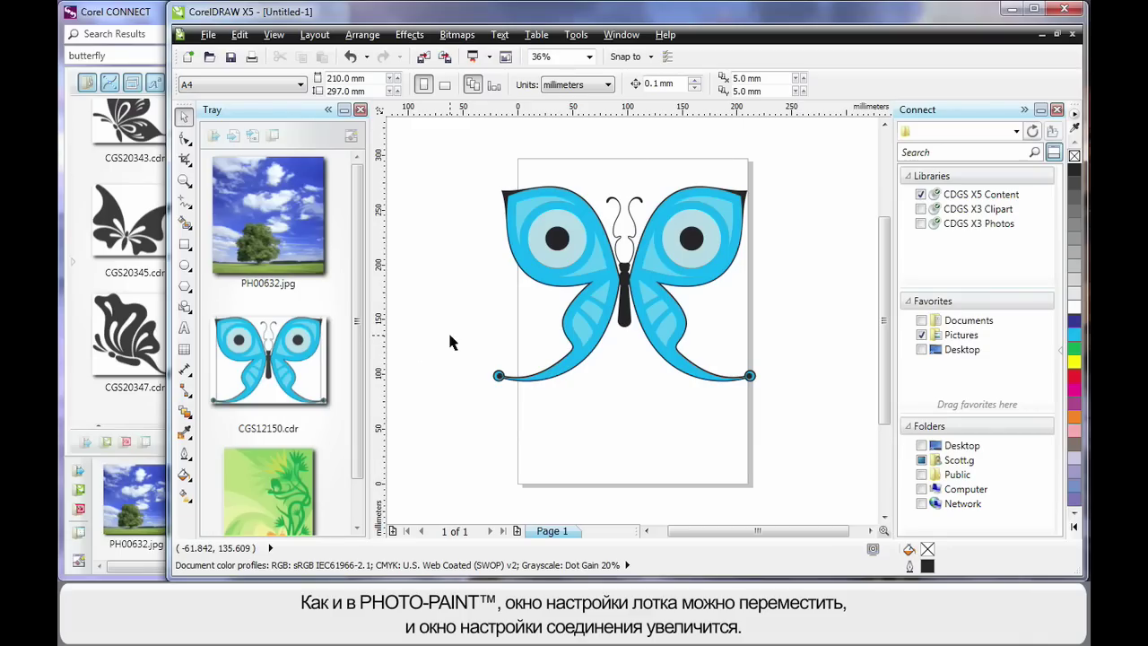